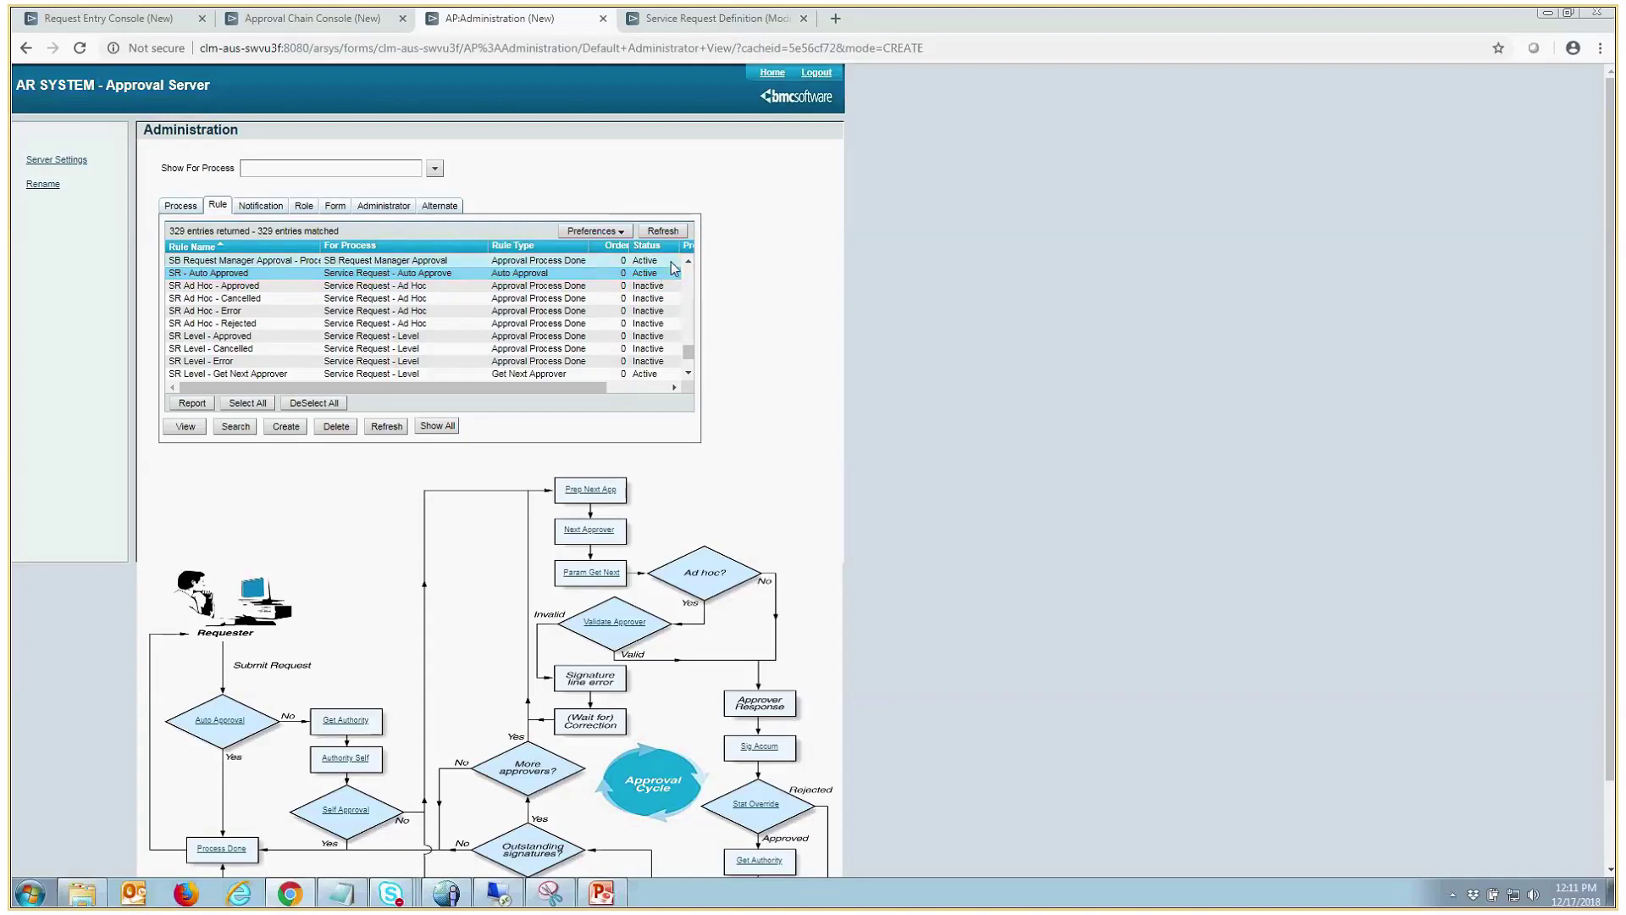
Step: Open the New Cell Phone Request's Questions & Mappings and review the 'Will you require a new cell phone?' Yes/No choices
{"action": "left_click", "coordinate": [646, 21]}
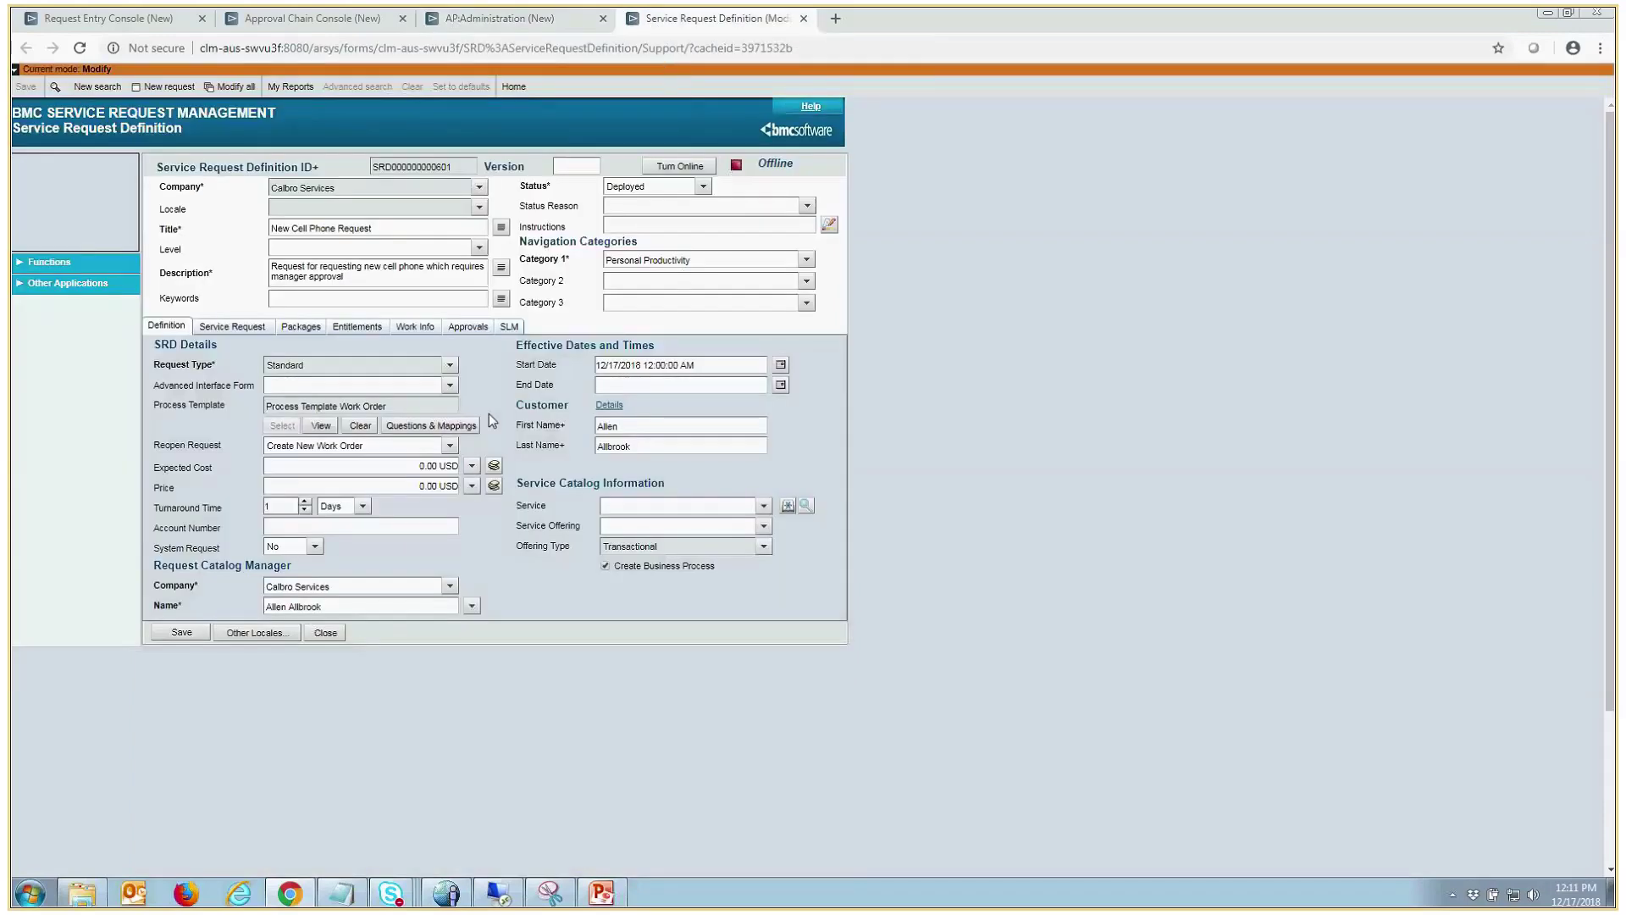
{"action": "left_click", "coordinate": [435, 427]}
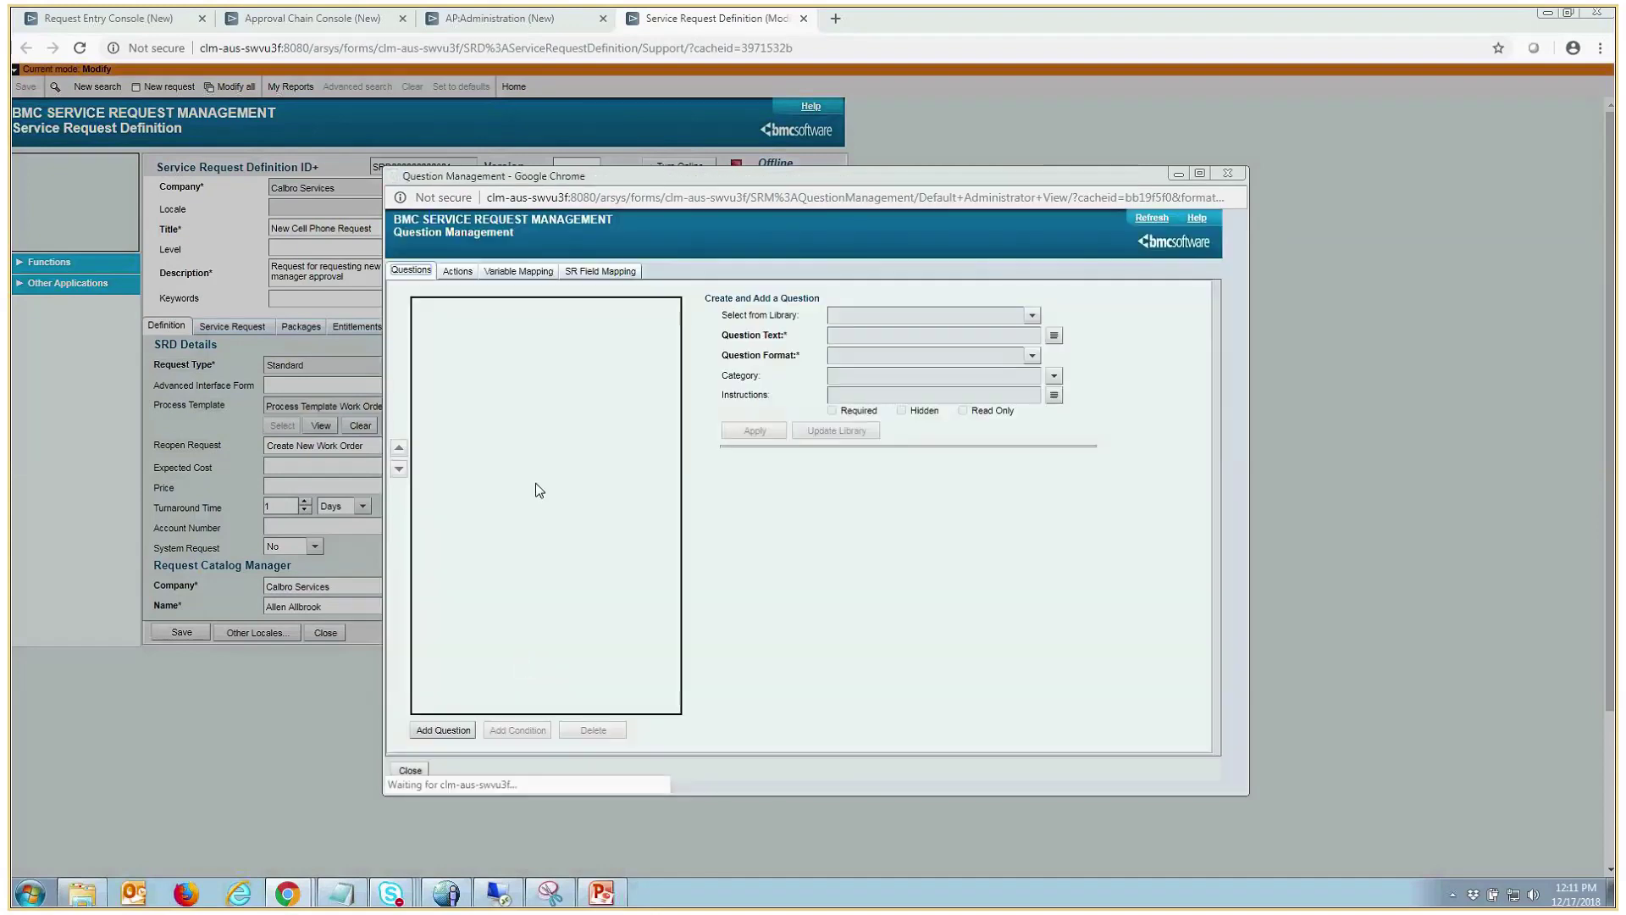
{"action": "left_click", "coordinate": [530, 322]}
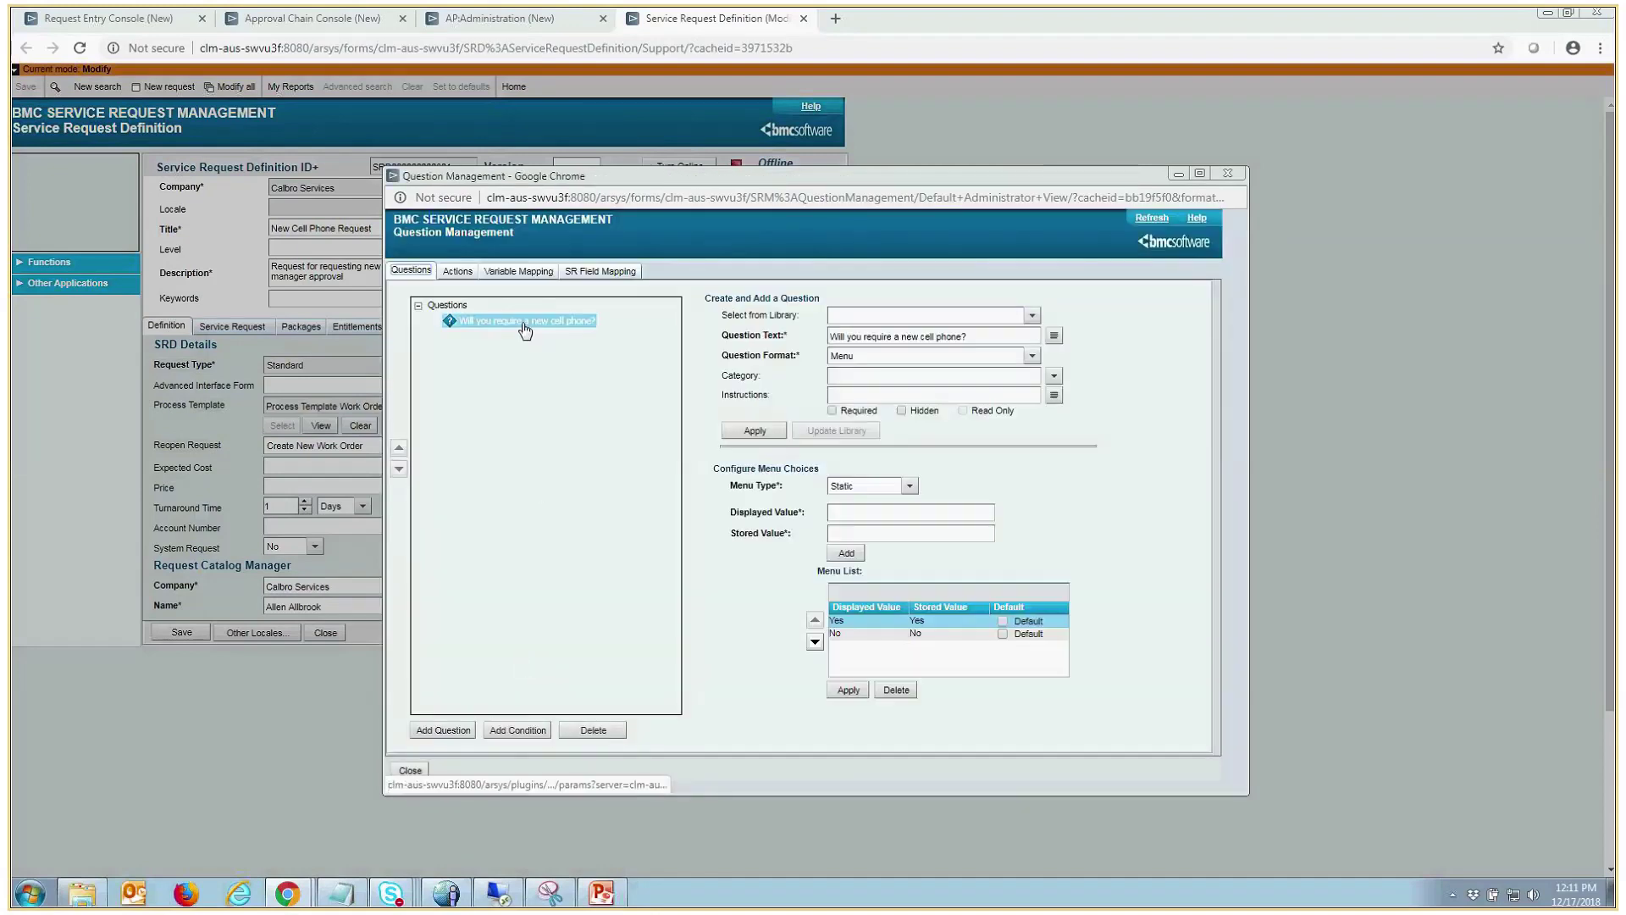
{"action": "left_click", "coordinate": [879, 637]}
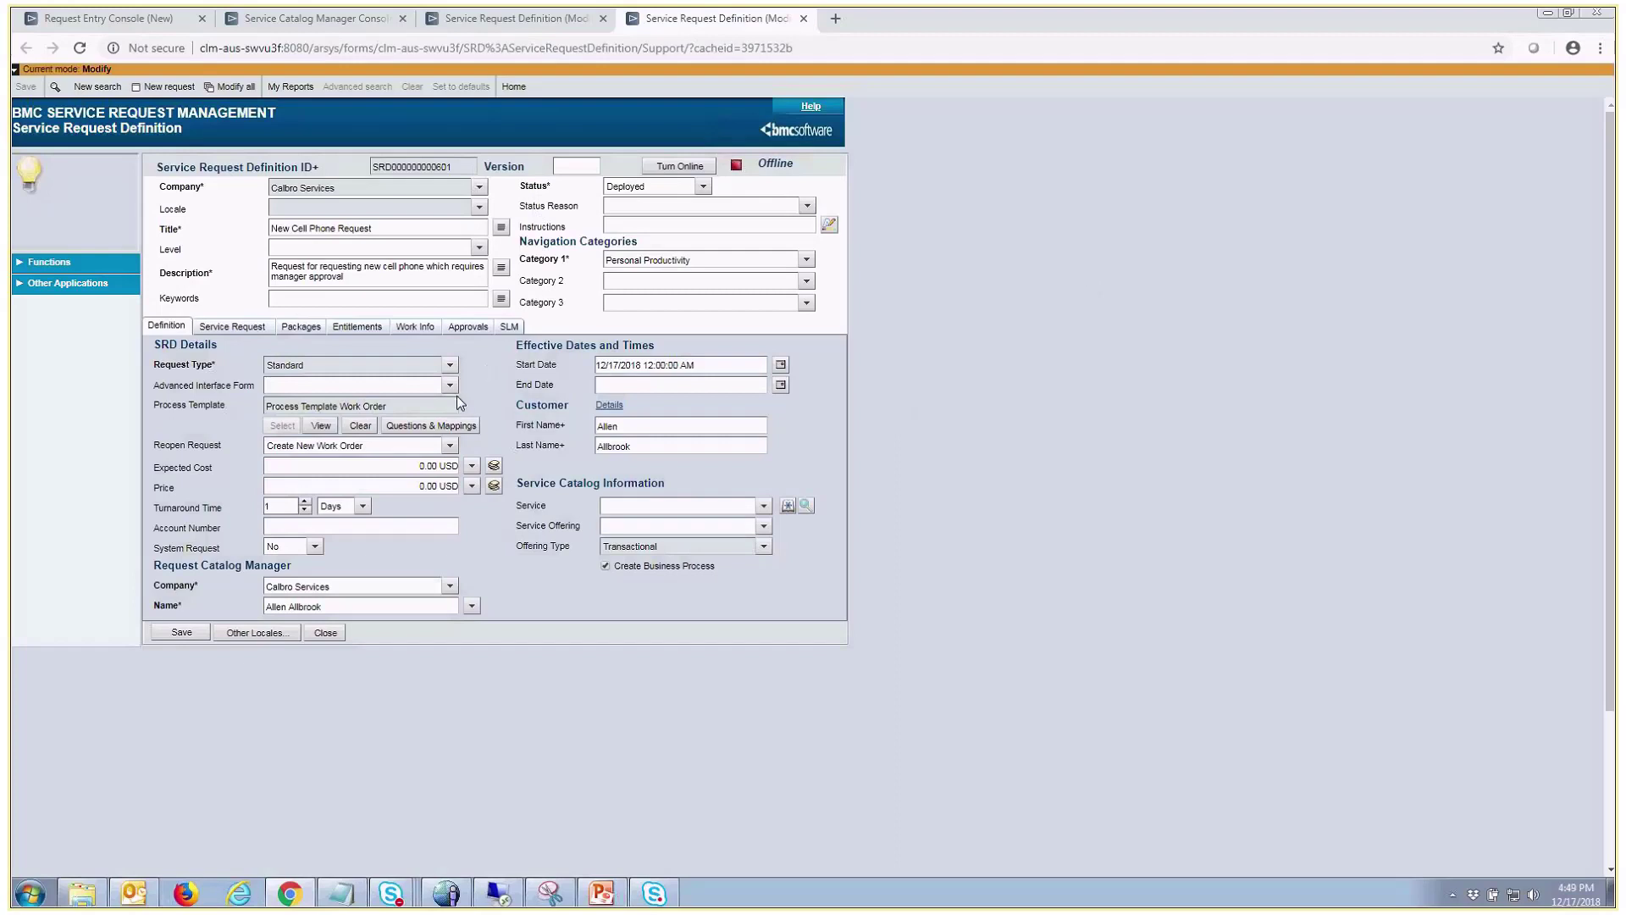
{"action": "left_click", "coordinate": [447, 430]}
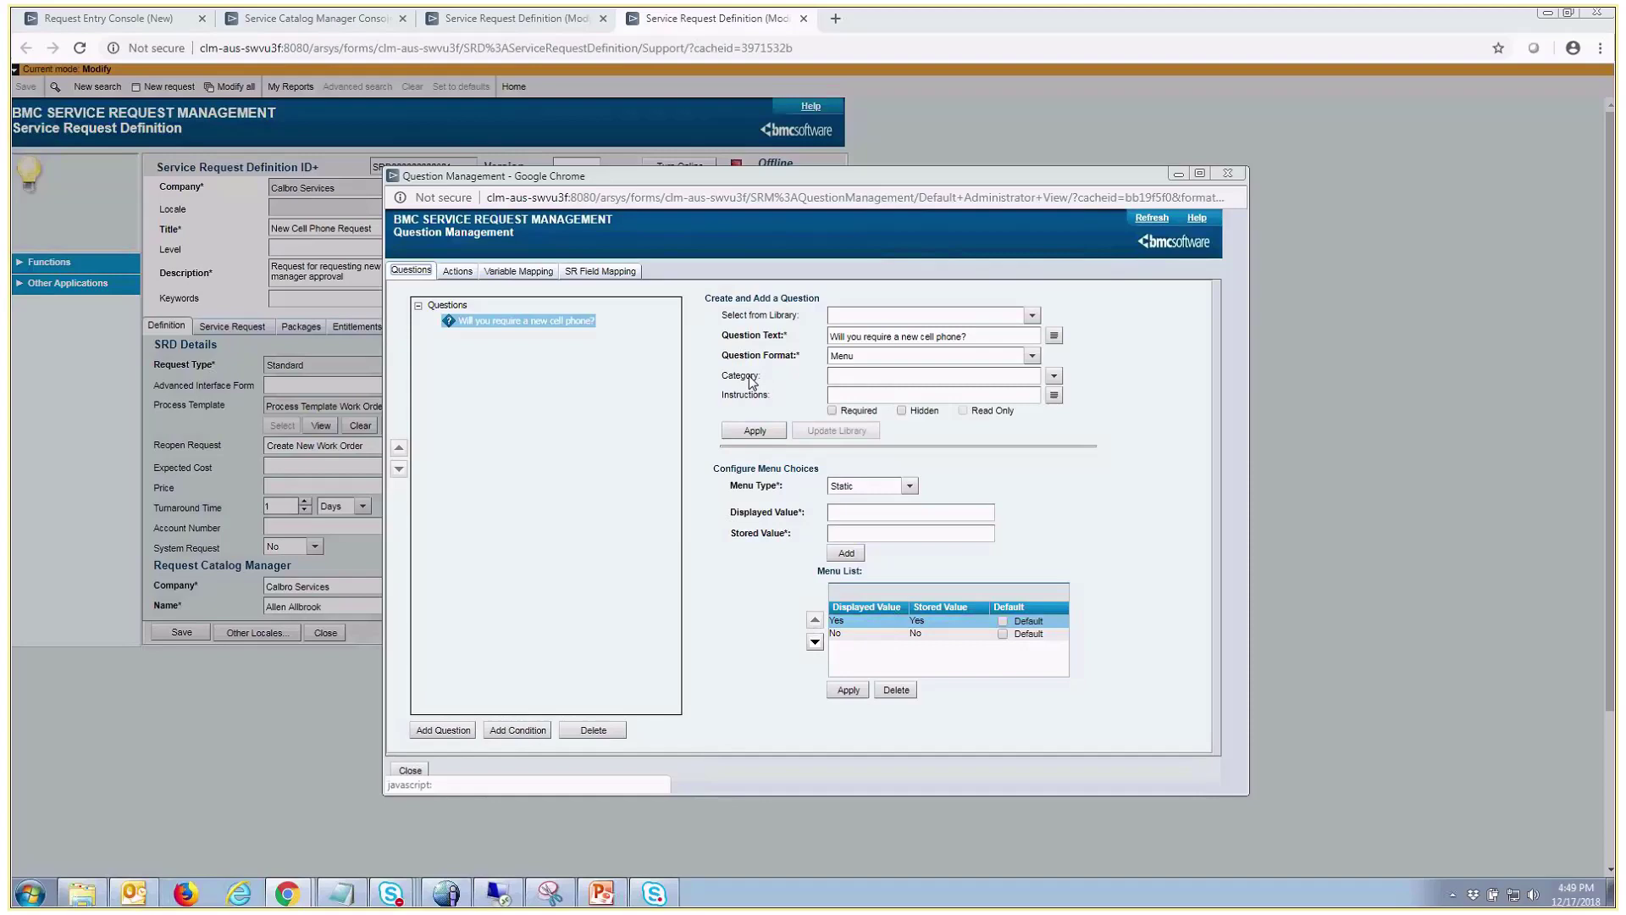
Step: View the SR Field Mapping to see how the cell-phone answer maps to request fields
{"action": "left_click", "coordinate": [600, 273]}
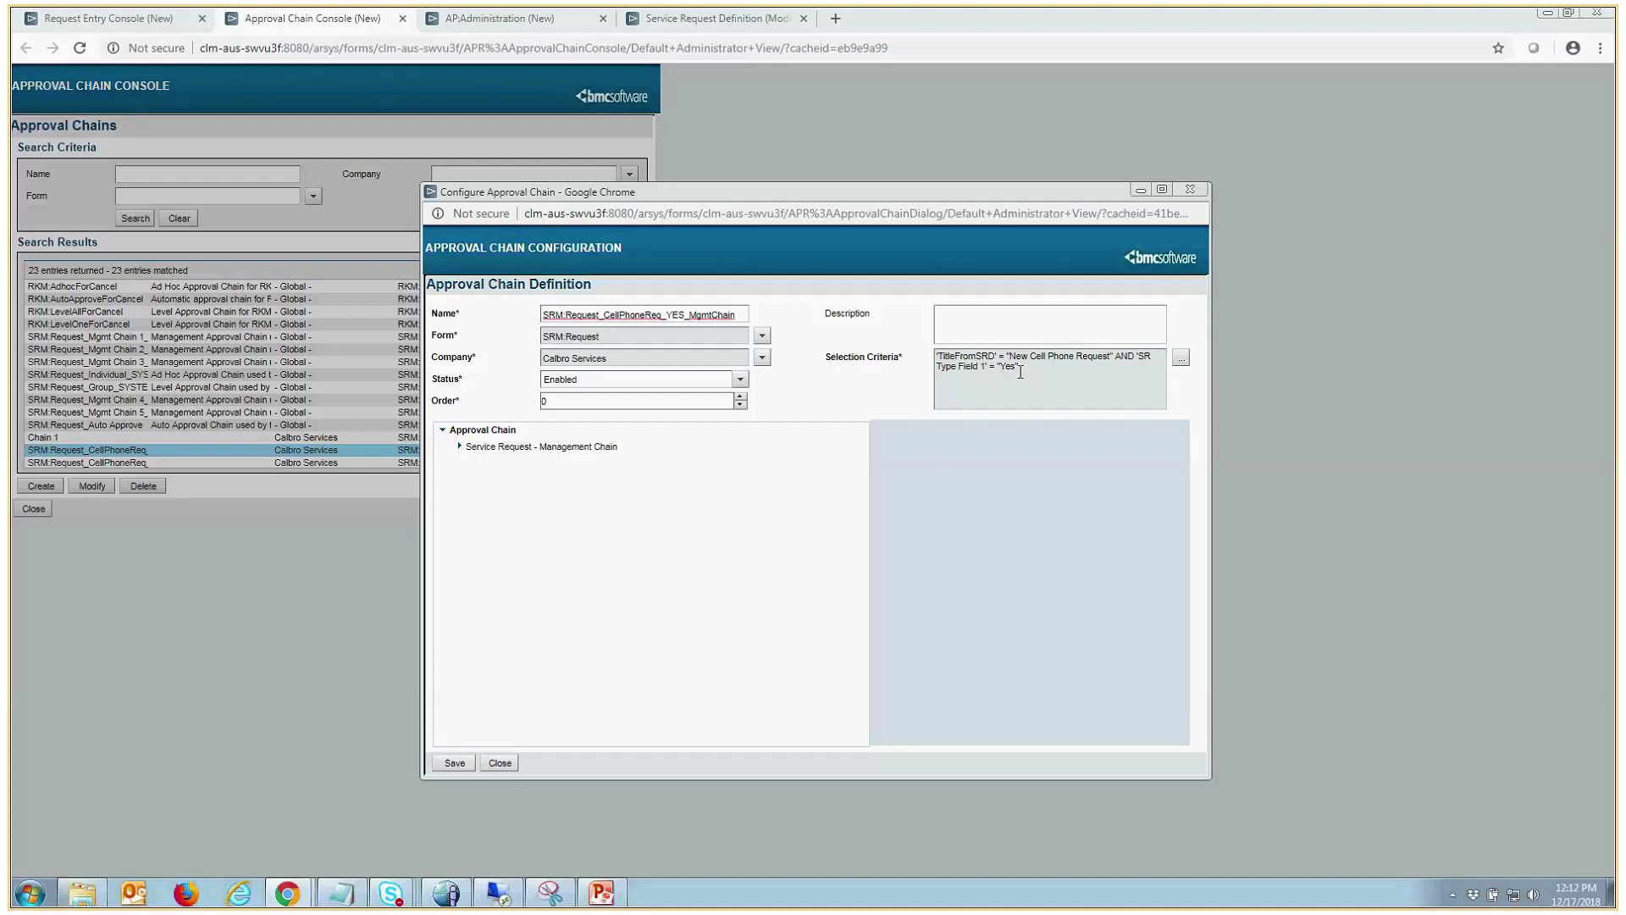
Step: Verify the Yes chain's Management Chain sets Status to Planning on approval, then close the configuration
{"action": "left_click_drag", "start_coordinate": [1020, 371], "coordinate": [997, 367]}
{"action": "left_click", "coordinate": [468, 447]}
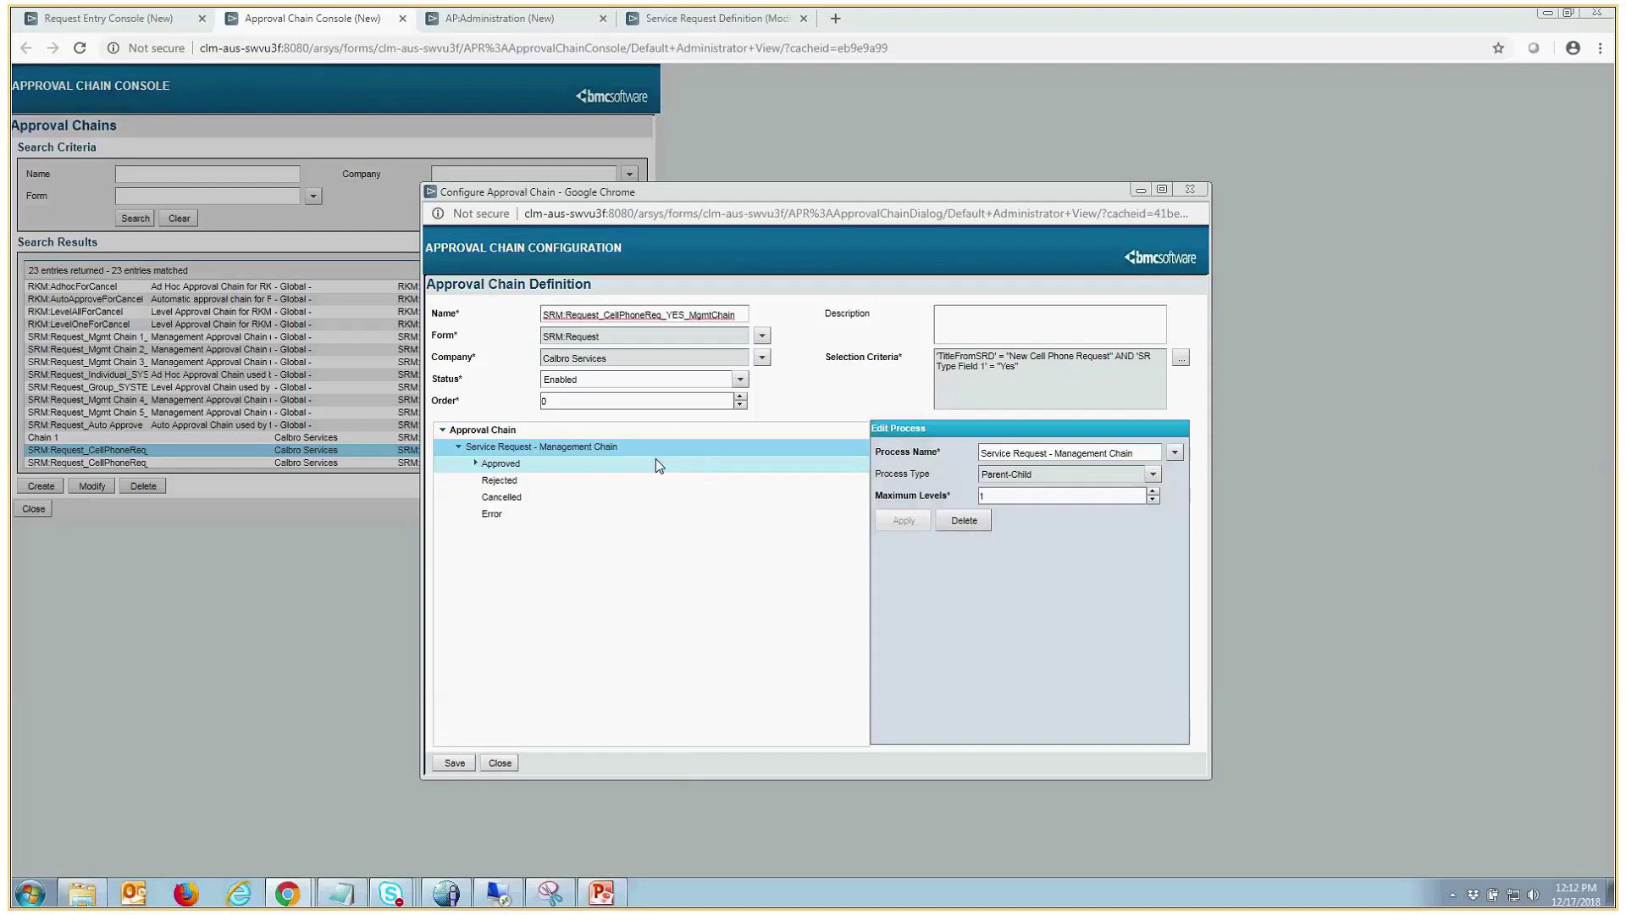
{"action": "left_click", "coordinate": [475, 464]}
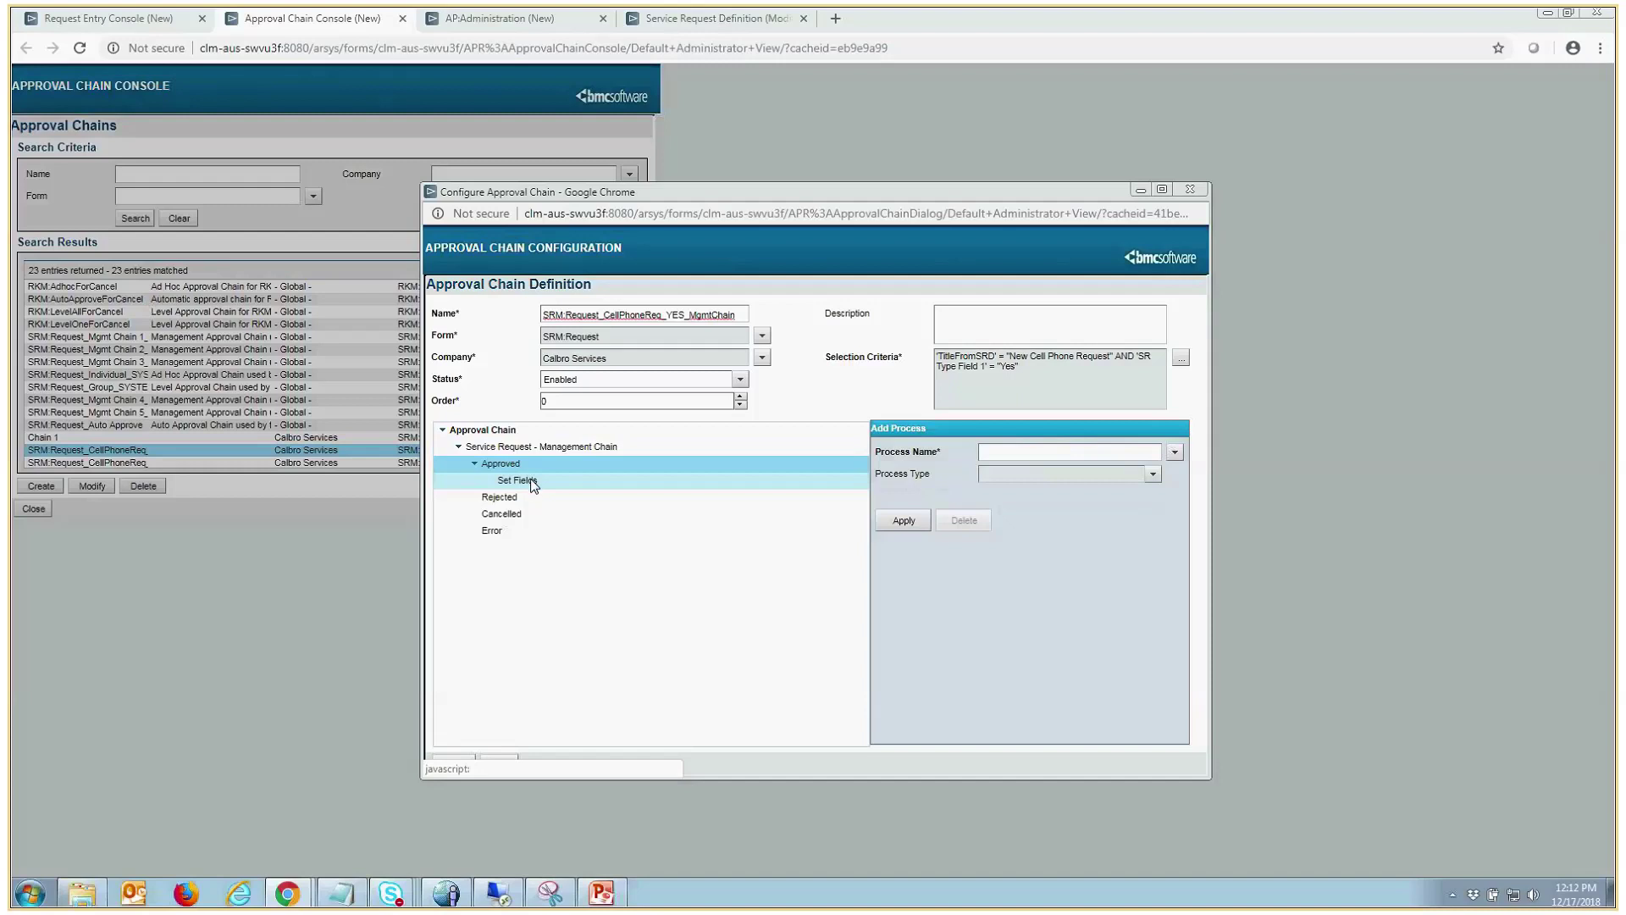
{"action": "left_click", "coordinate": [532, 481]}
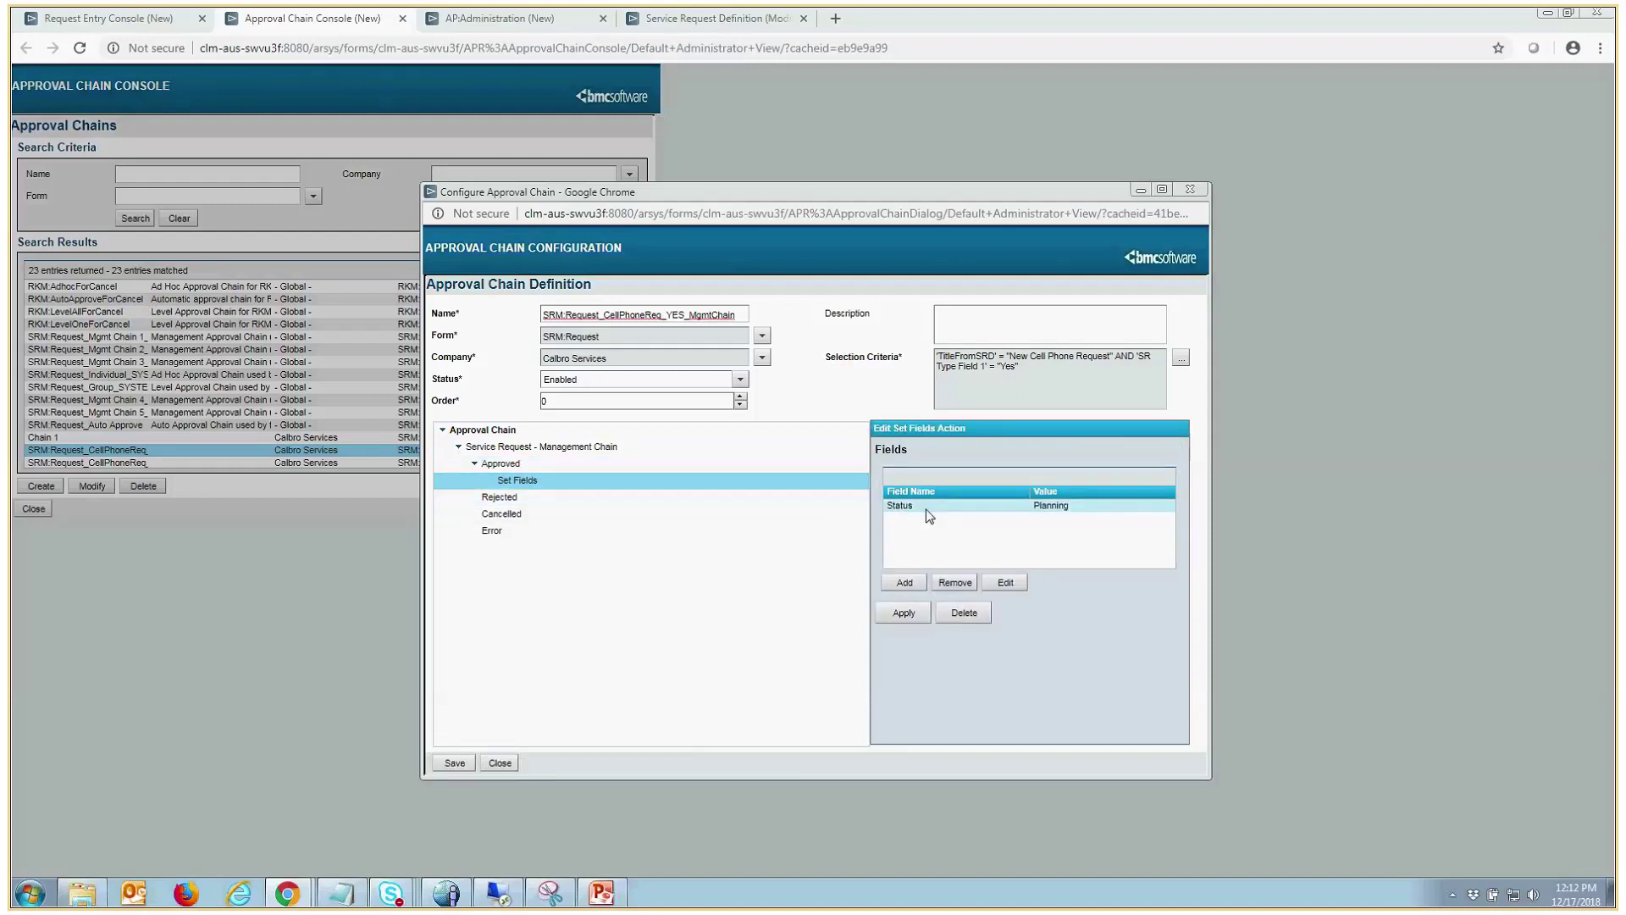
{"action": "left_click", "coordinate": [1190, 189]}
Step: Submit a New Cell Phone Request with Yes answered for needing a new cell phone
{"action": "left_click", "coordinate": [95, 20]}
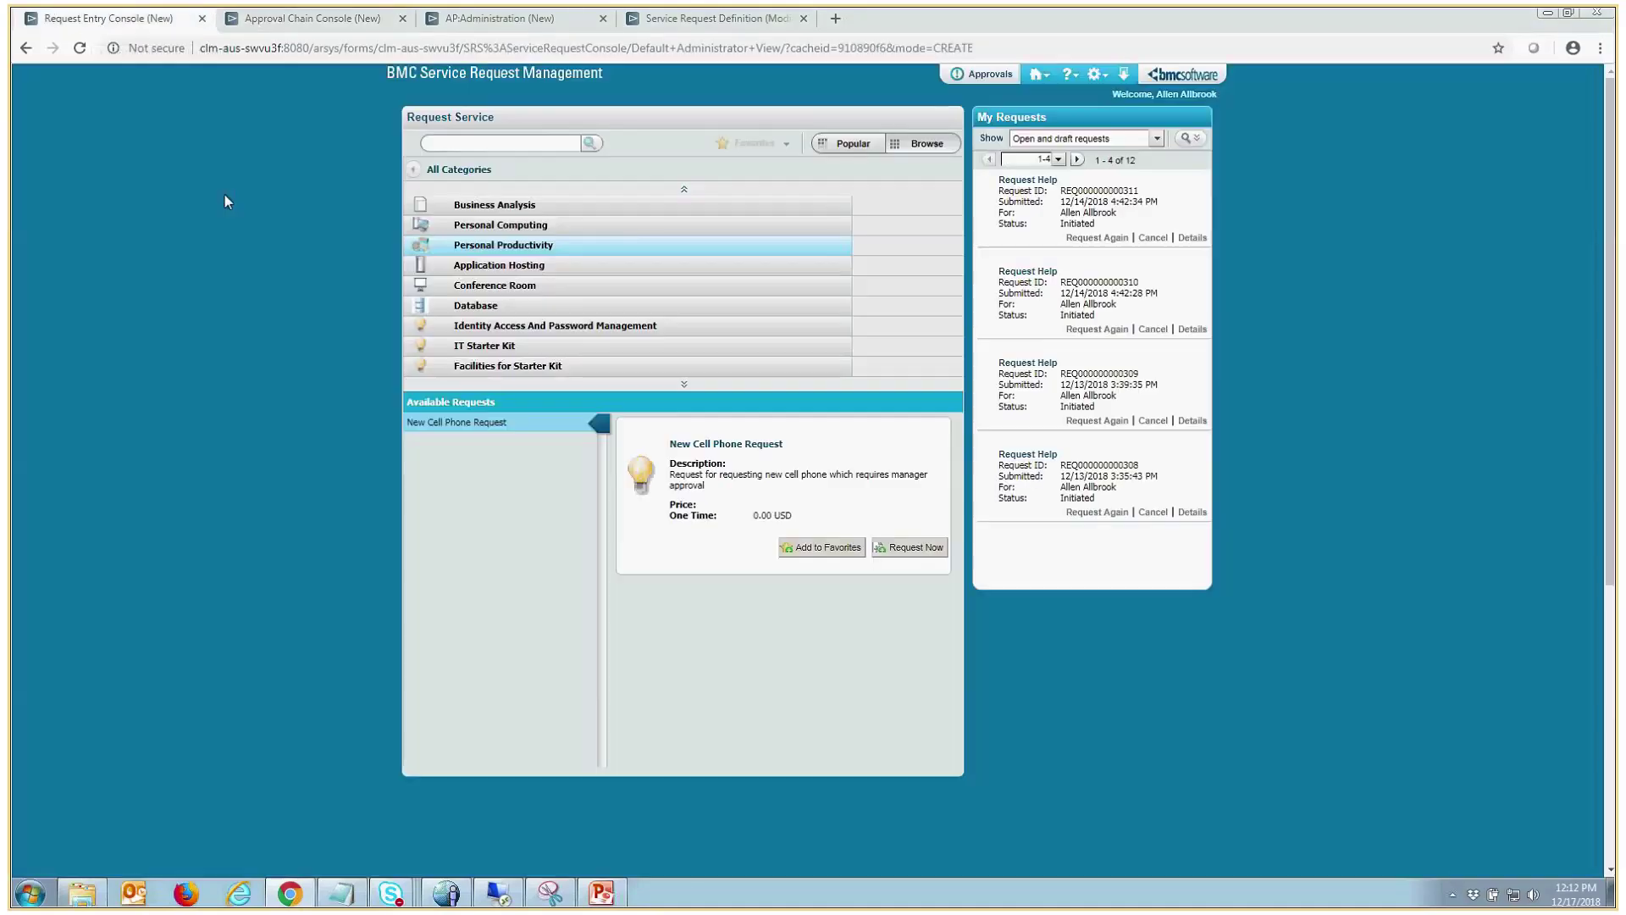
{"action": "left_click", "coordinate": [908, 546]}
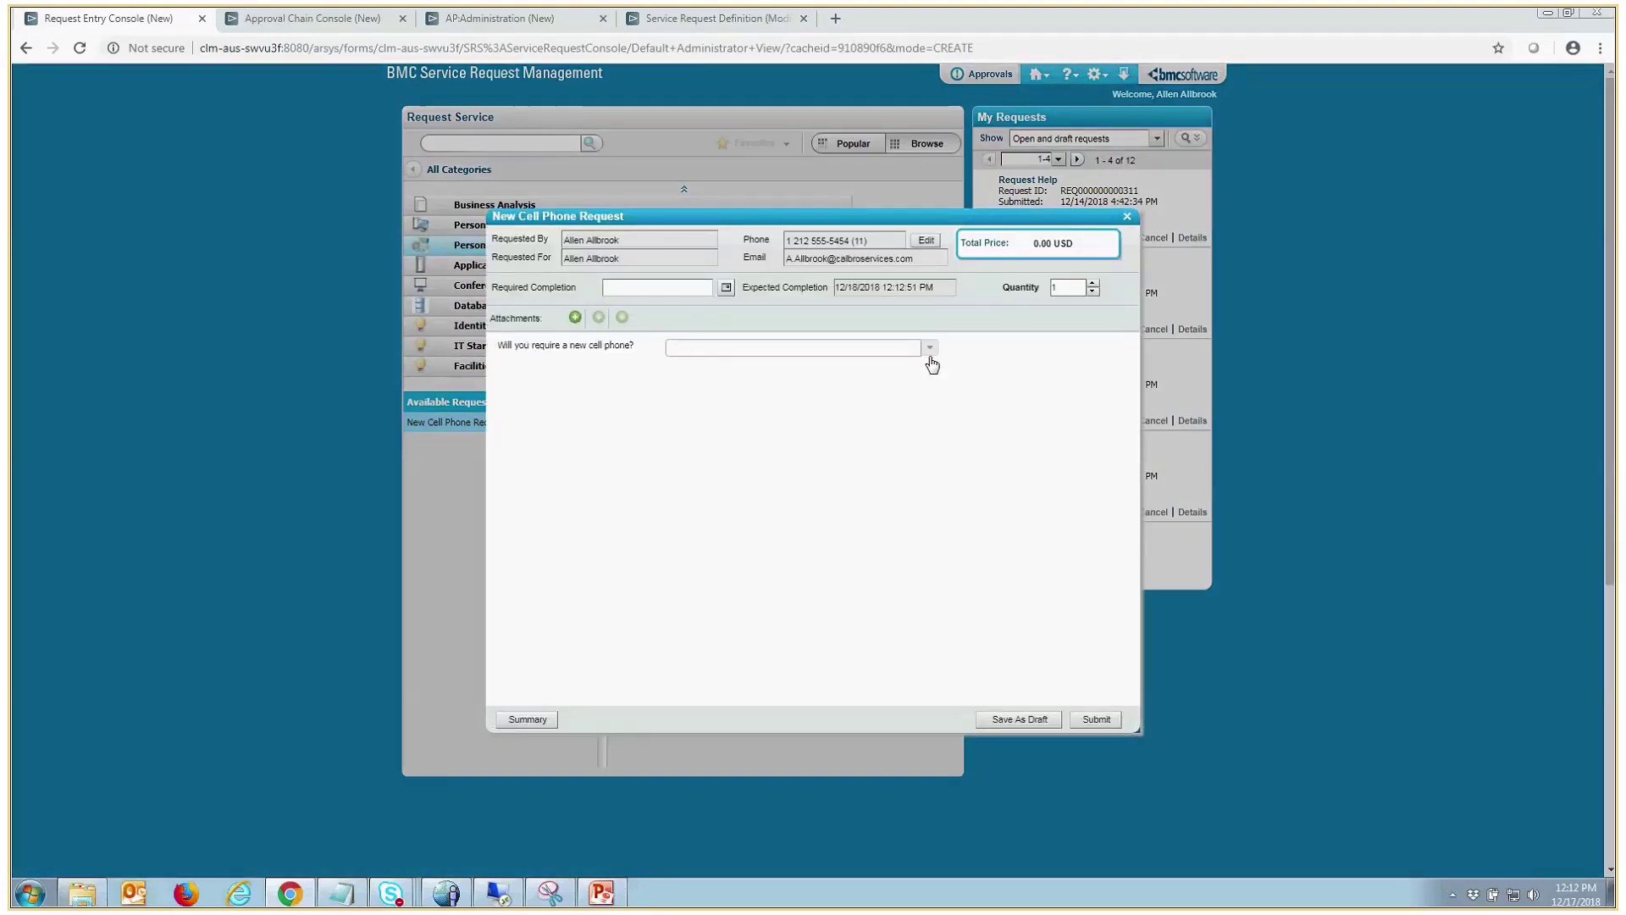
{"action": "left_click", "coordinate": [929, 347]}
{"action": "left_click", "coordinate": [835, 372]}
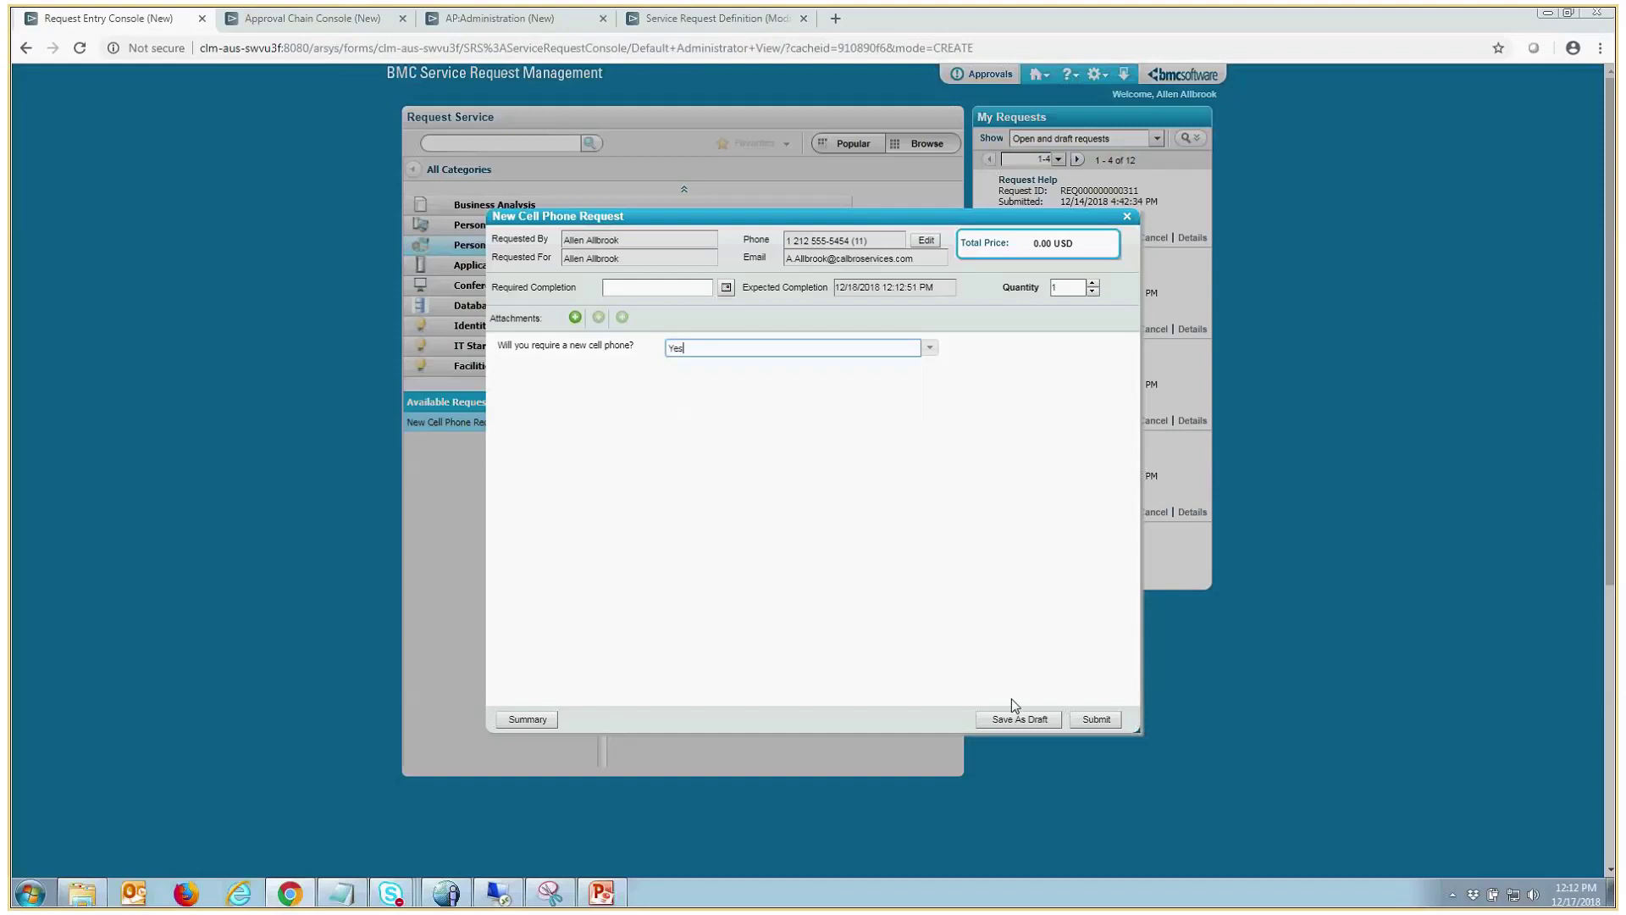
{"action": "left_click", "coordinate": [1082, 719]}
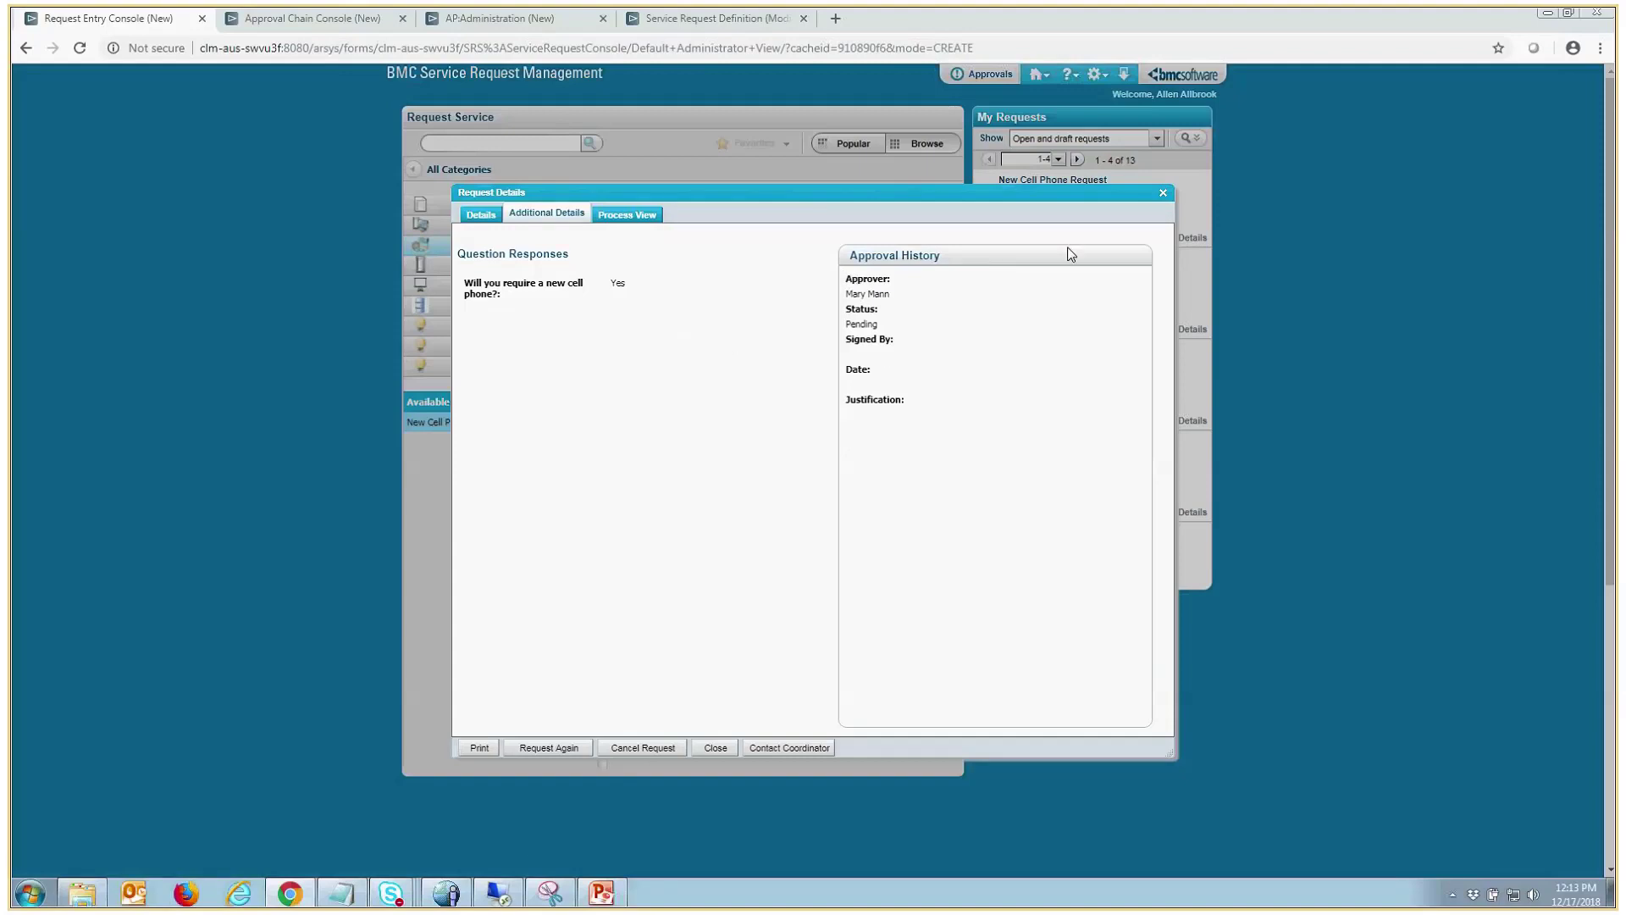
{"action": "left_click", "coordinate": [1163, 193]}
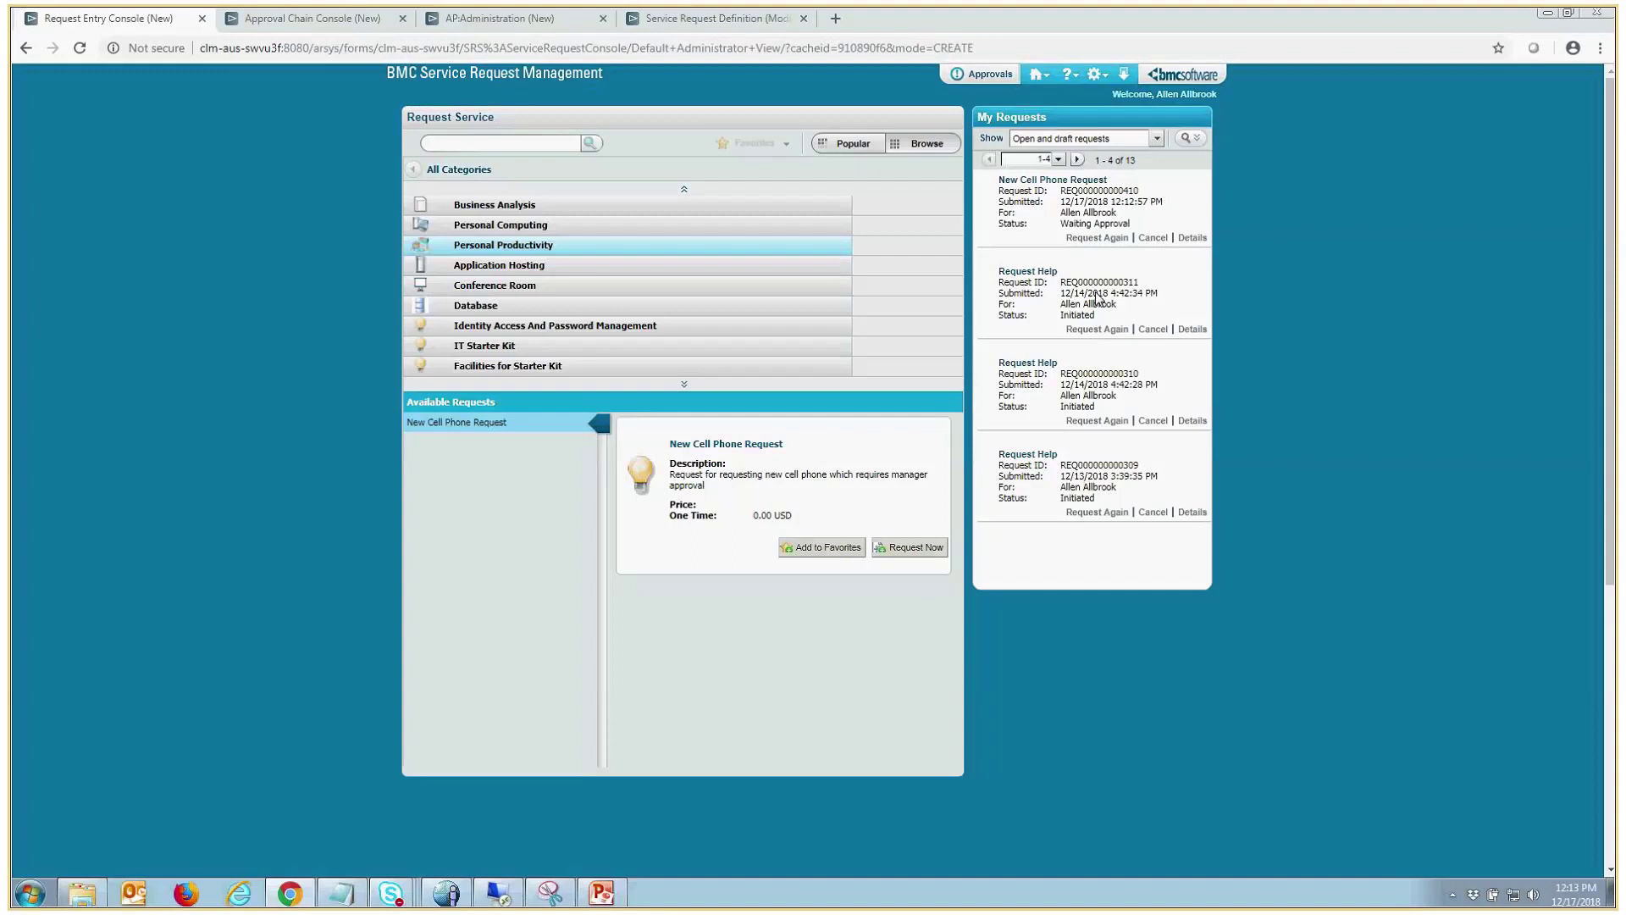
{"action": "left_click", "coordinate": [913, 553]}
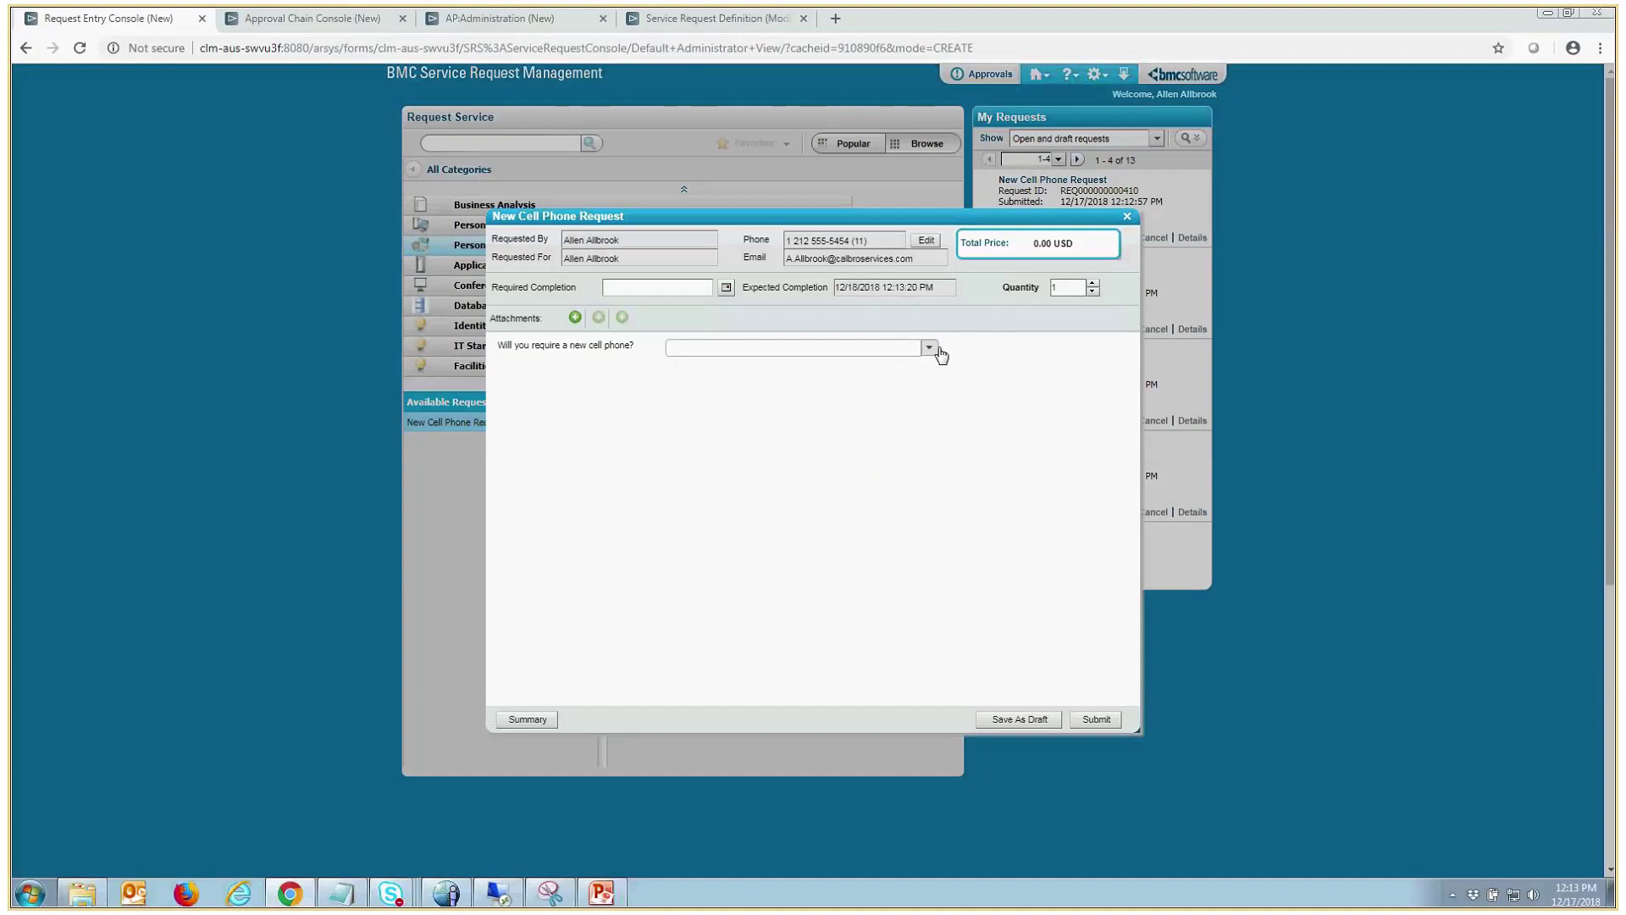
{"action": "left_click", "coordinate": [939, 350]}
{"action": "left_click", "coordinate": [830, 388]}
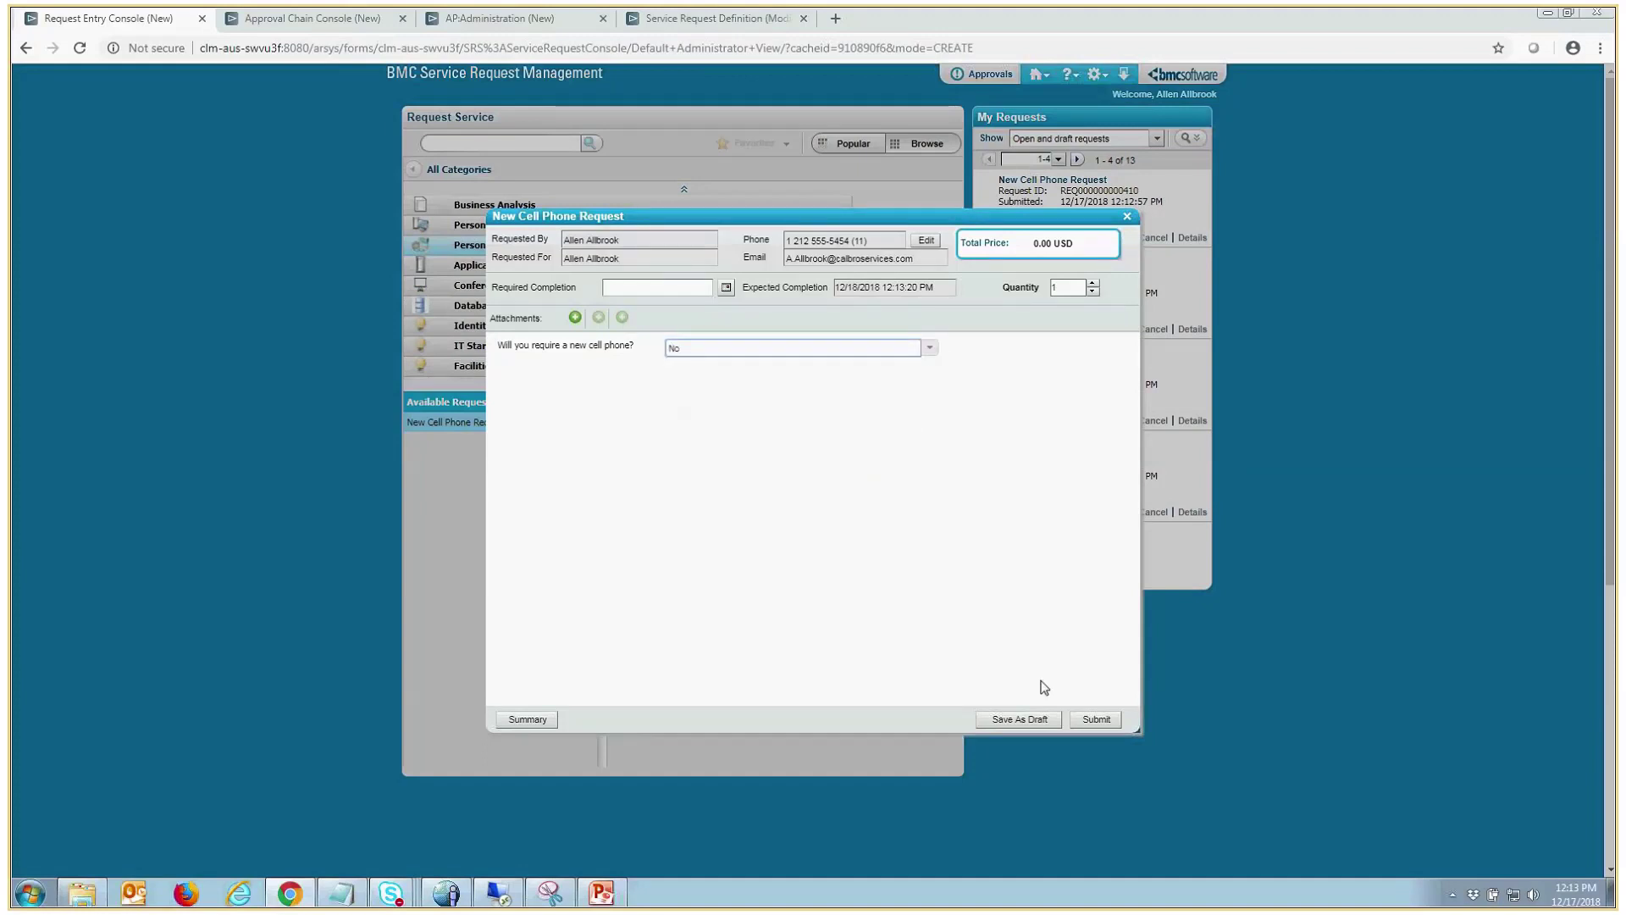
{"action": "left_click", "coordinate": [1081, 721]}
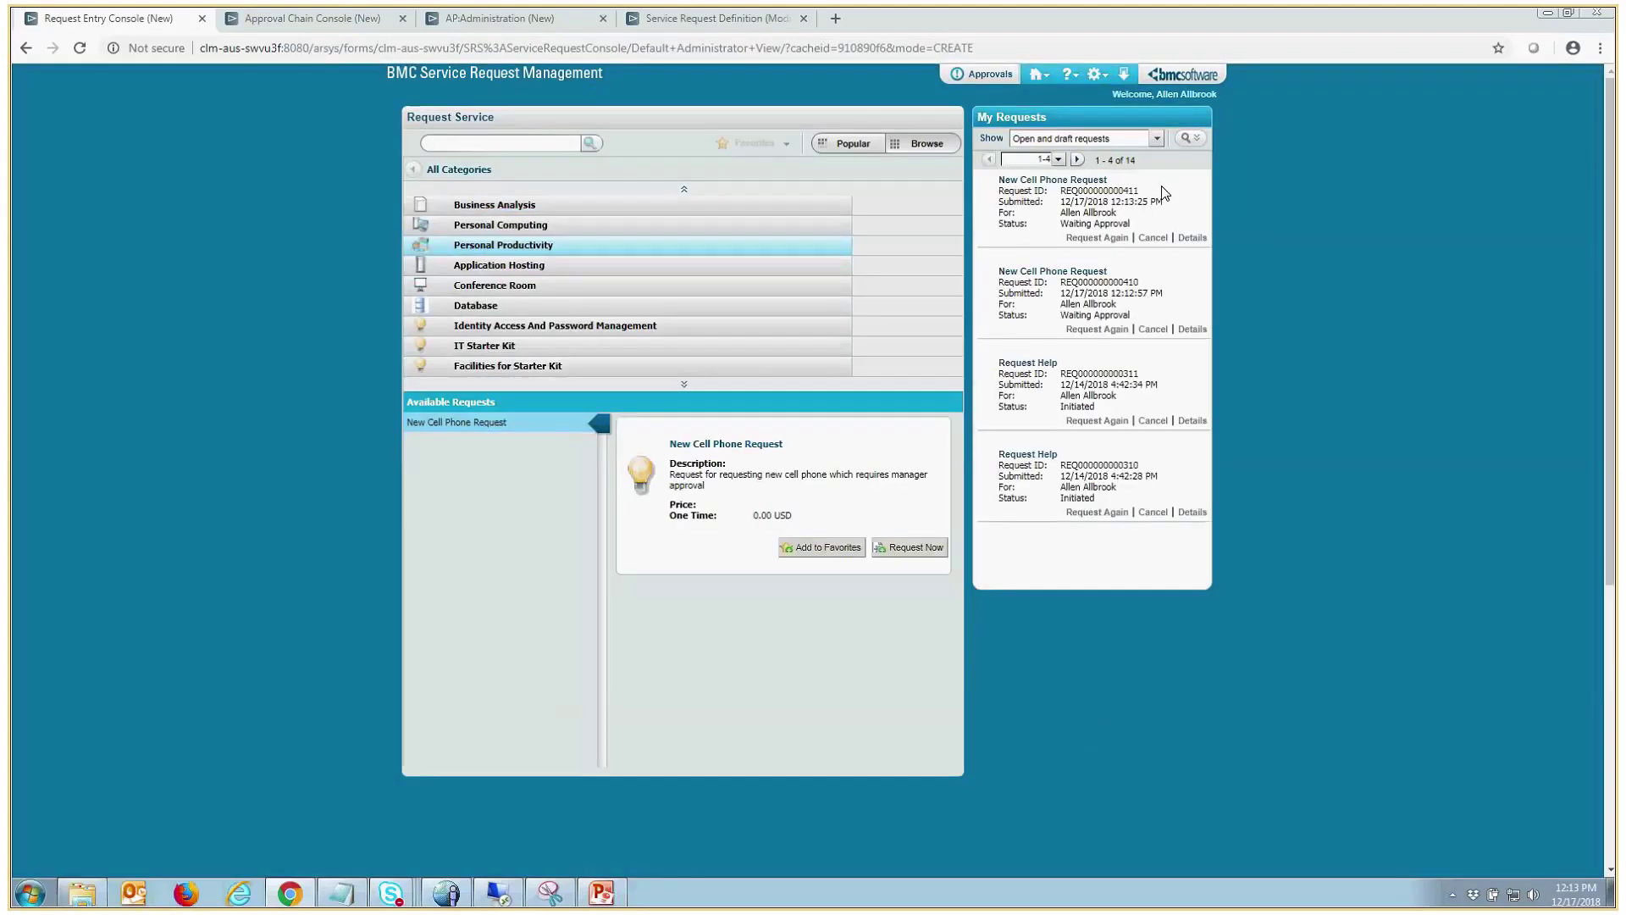
{"action": "left_click", "coordinate": [1191, 238]}
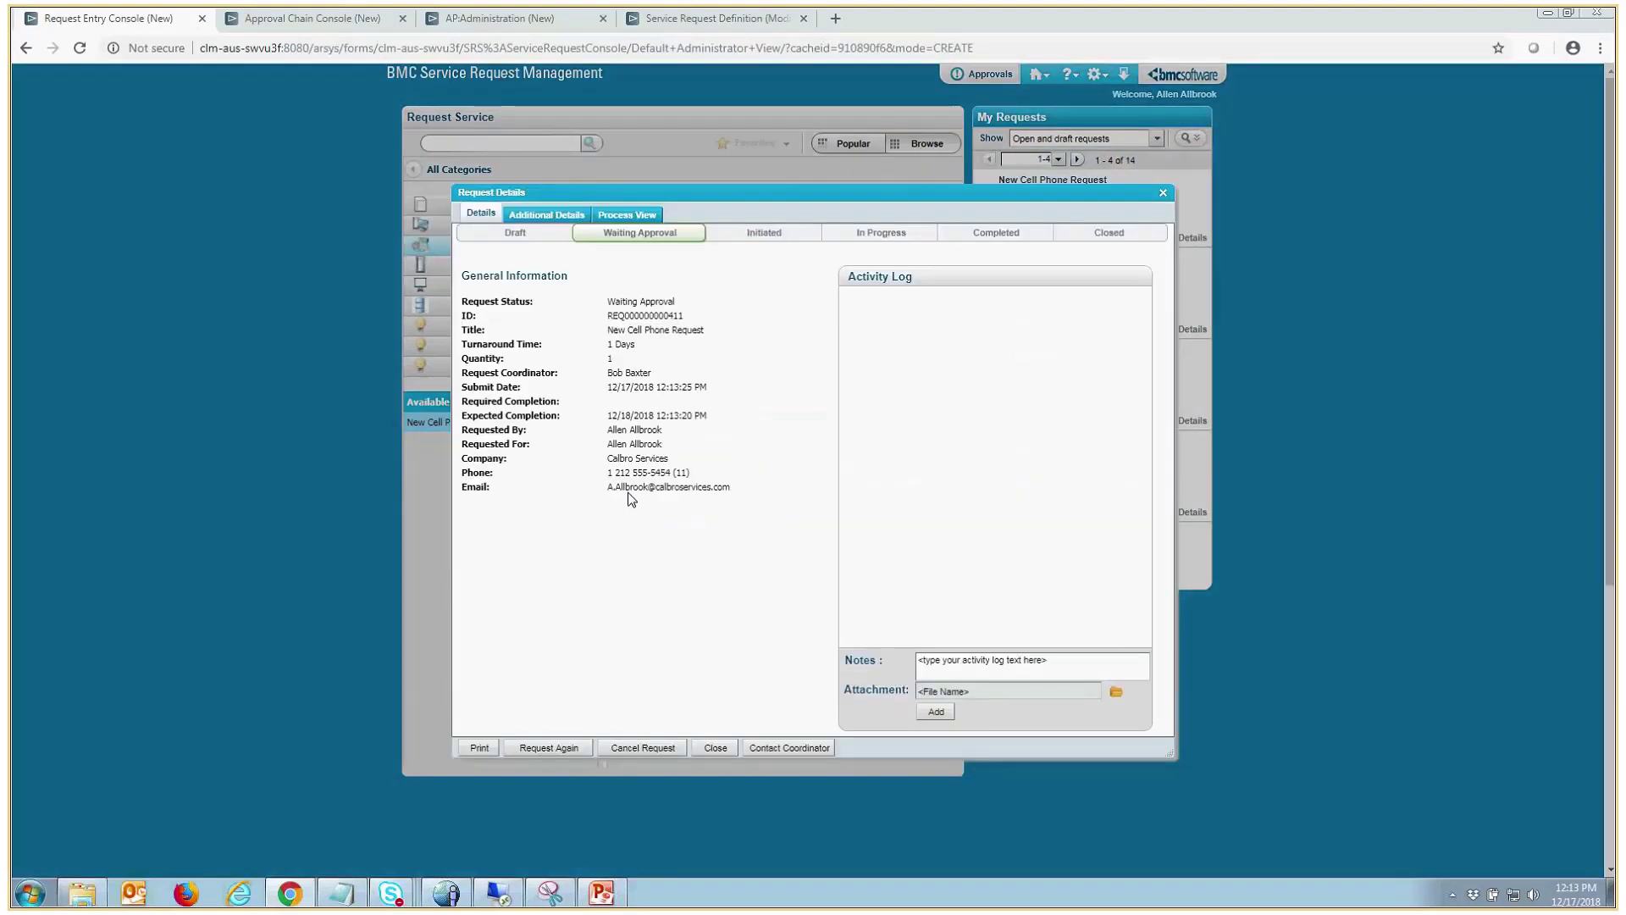
{"action": "left_click", "coordinate": [552, 219]}
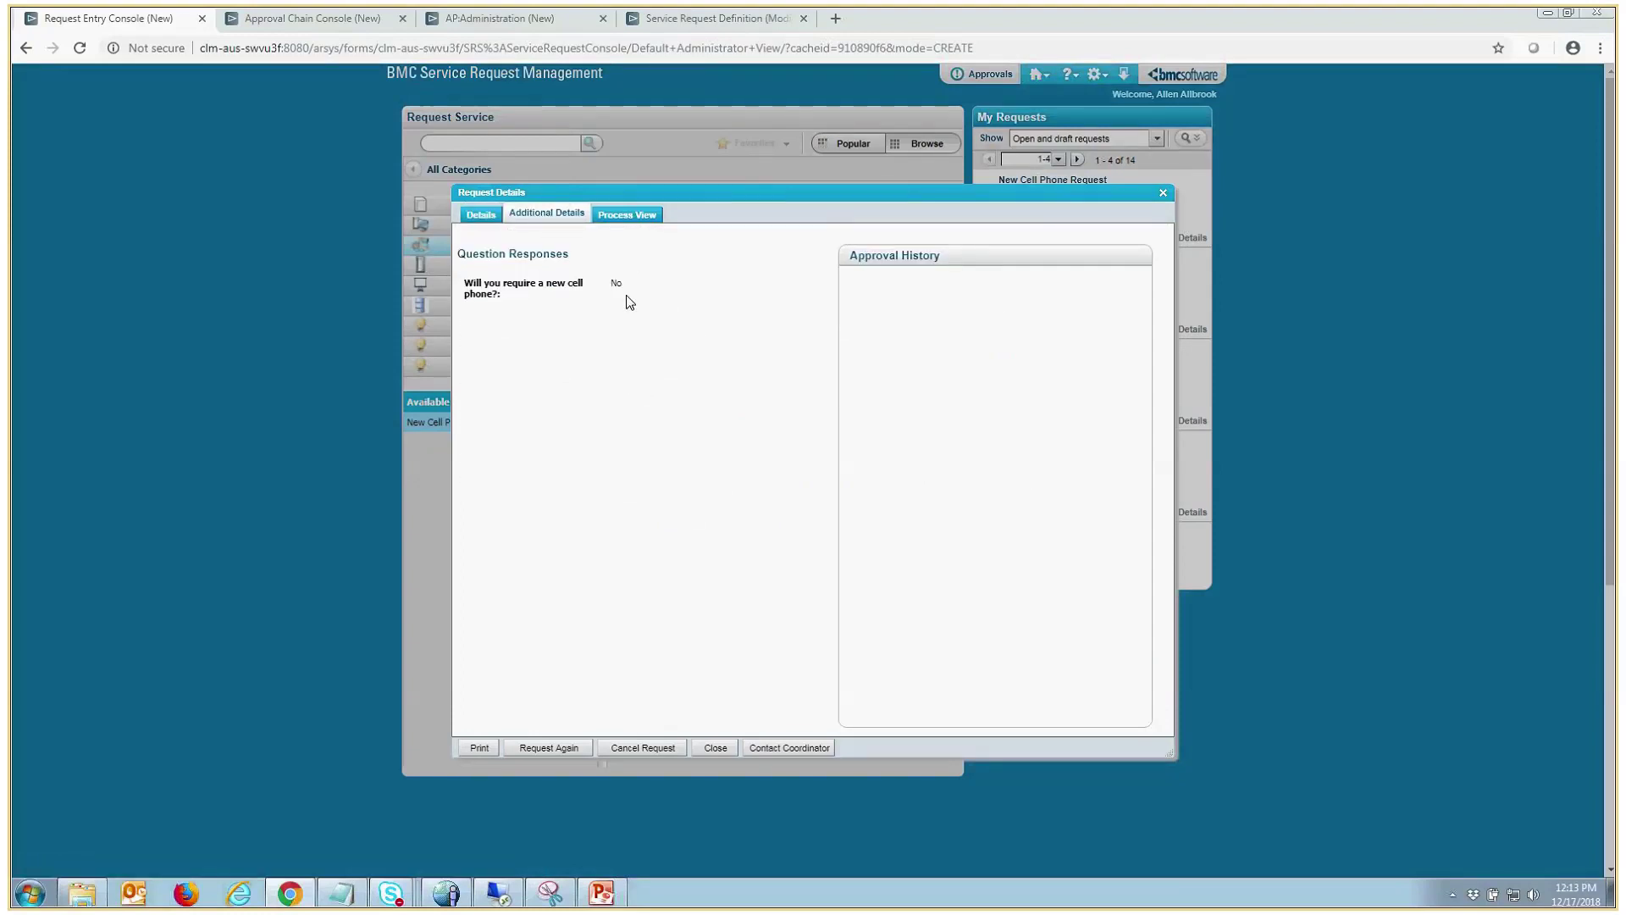
{"action": "left_click", "coordinate": [1164, 195]}
Step: Select the Offline SRM:Request_CellPhoneReq_No_AutoApproval chain and confirm its Auto Approve action sets Status to Planning
{"action": "left_click", "coordinate": [313, 18]}
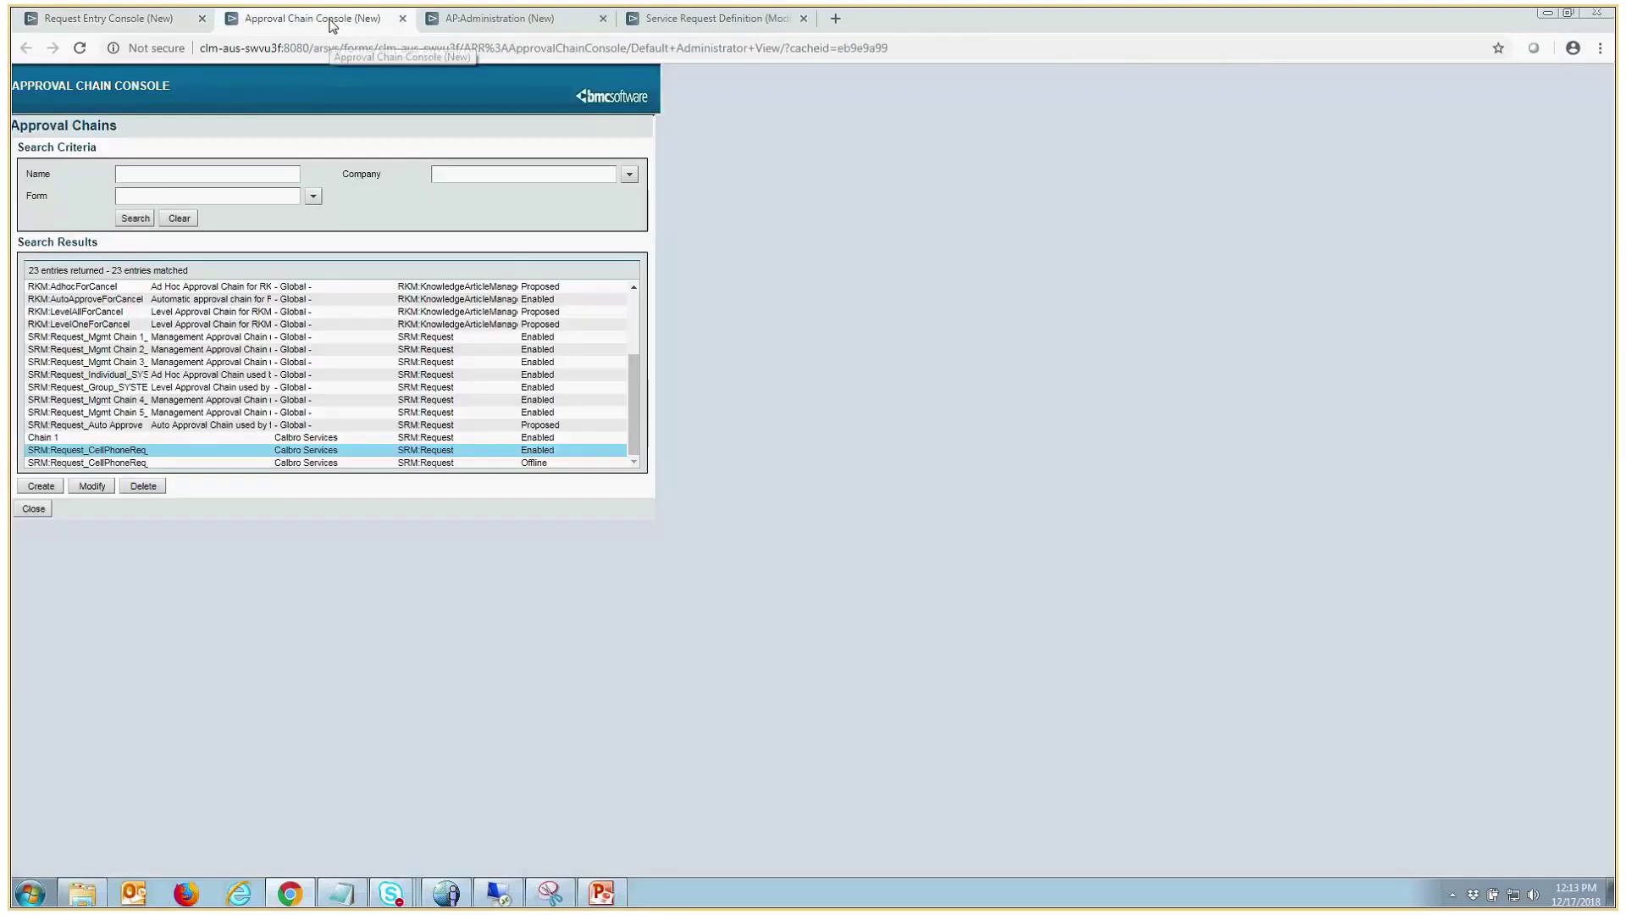
{"action": "left_click", "coordinate": [148, 462]}
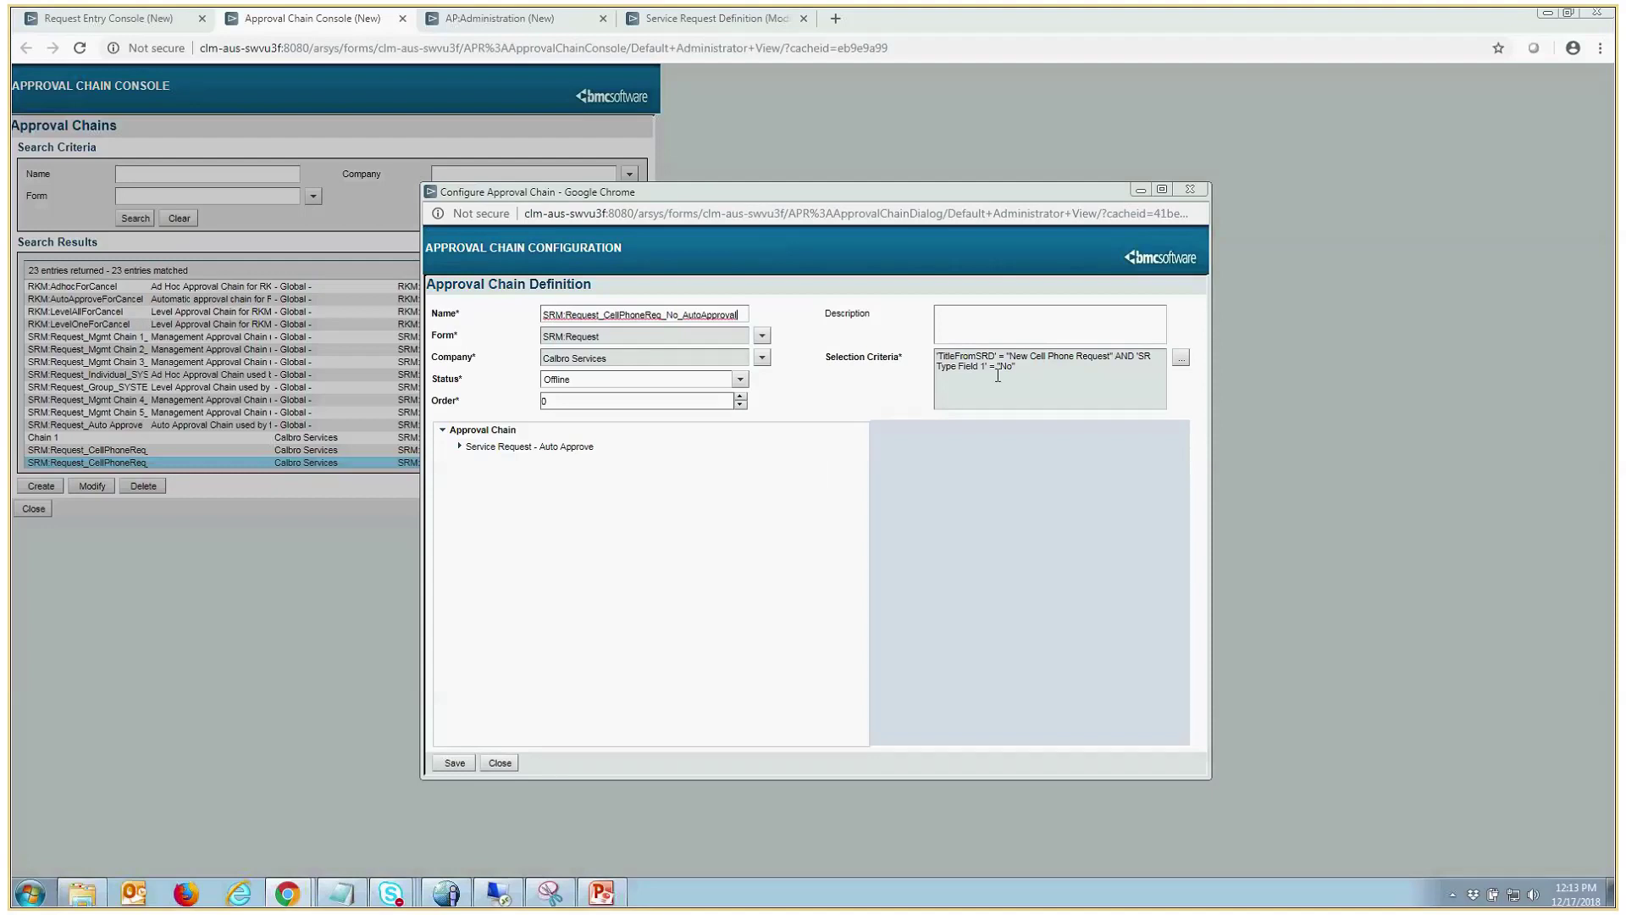
{"action": "left_click", "coordinate": [461, 449]}
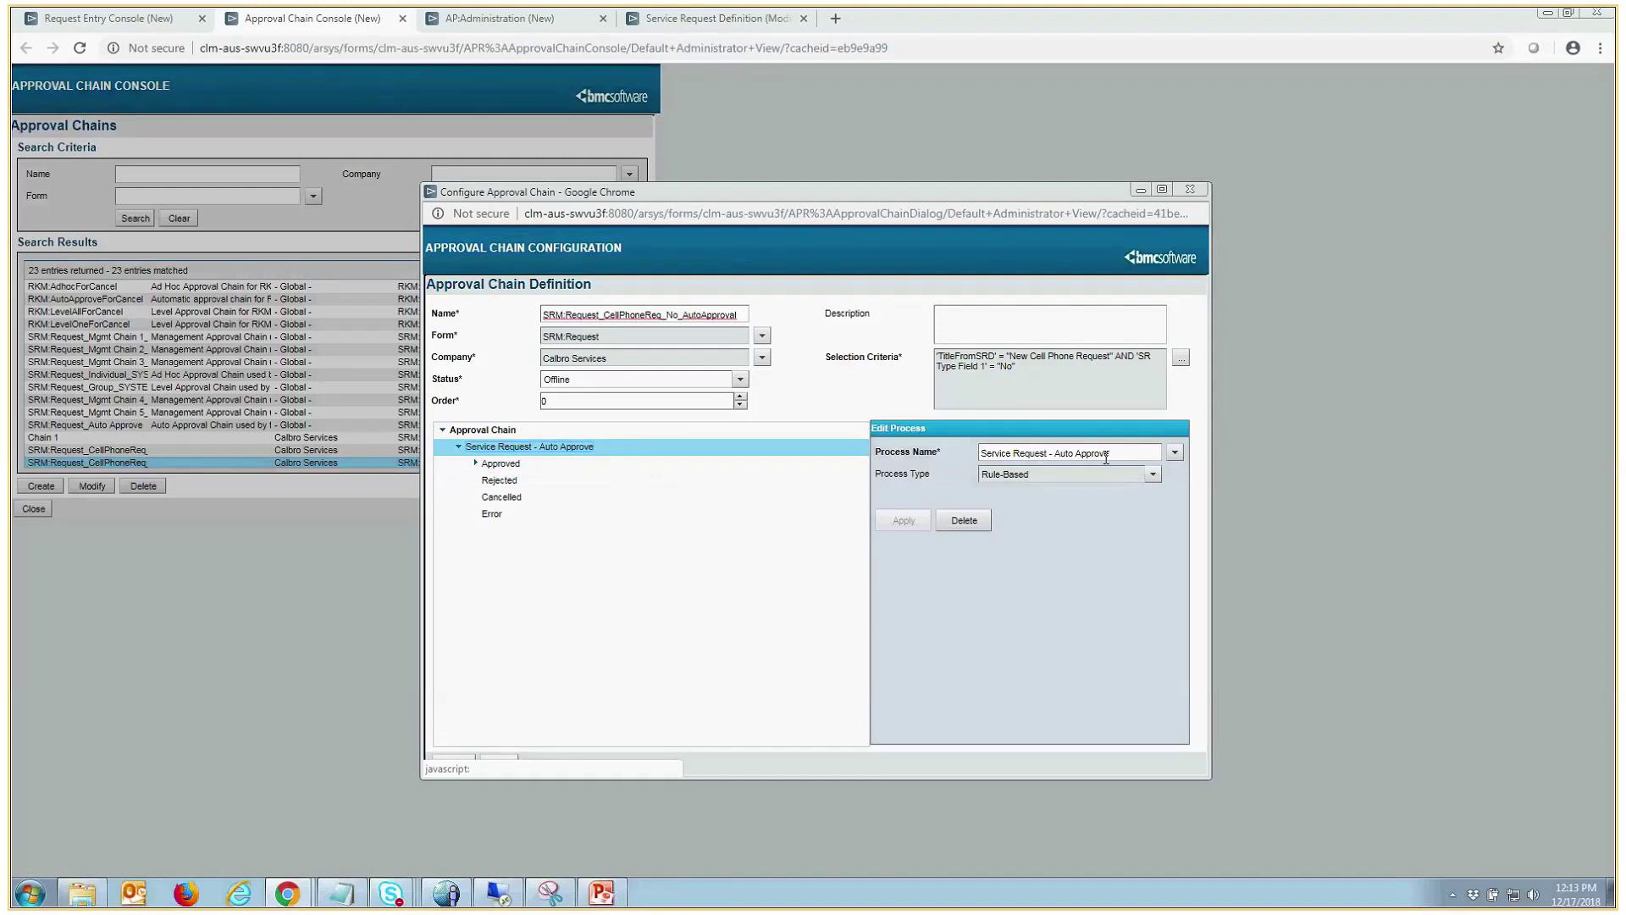
{"action": "left_click", "coordinate": [472, 465]}
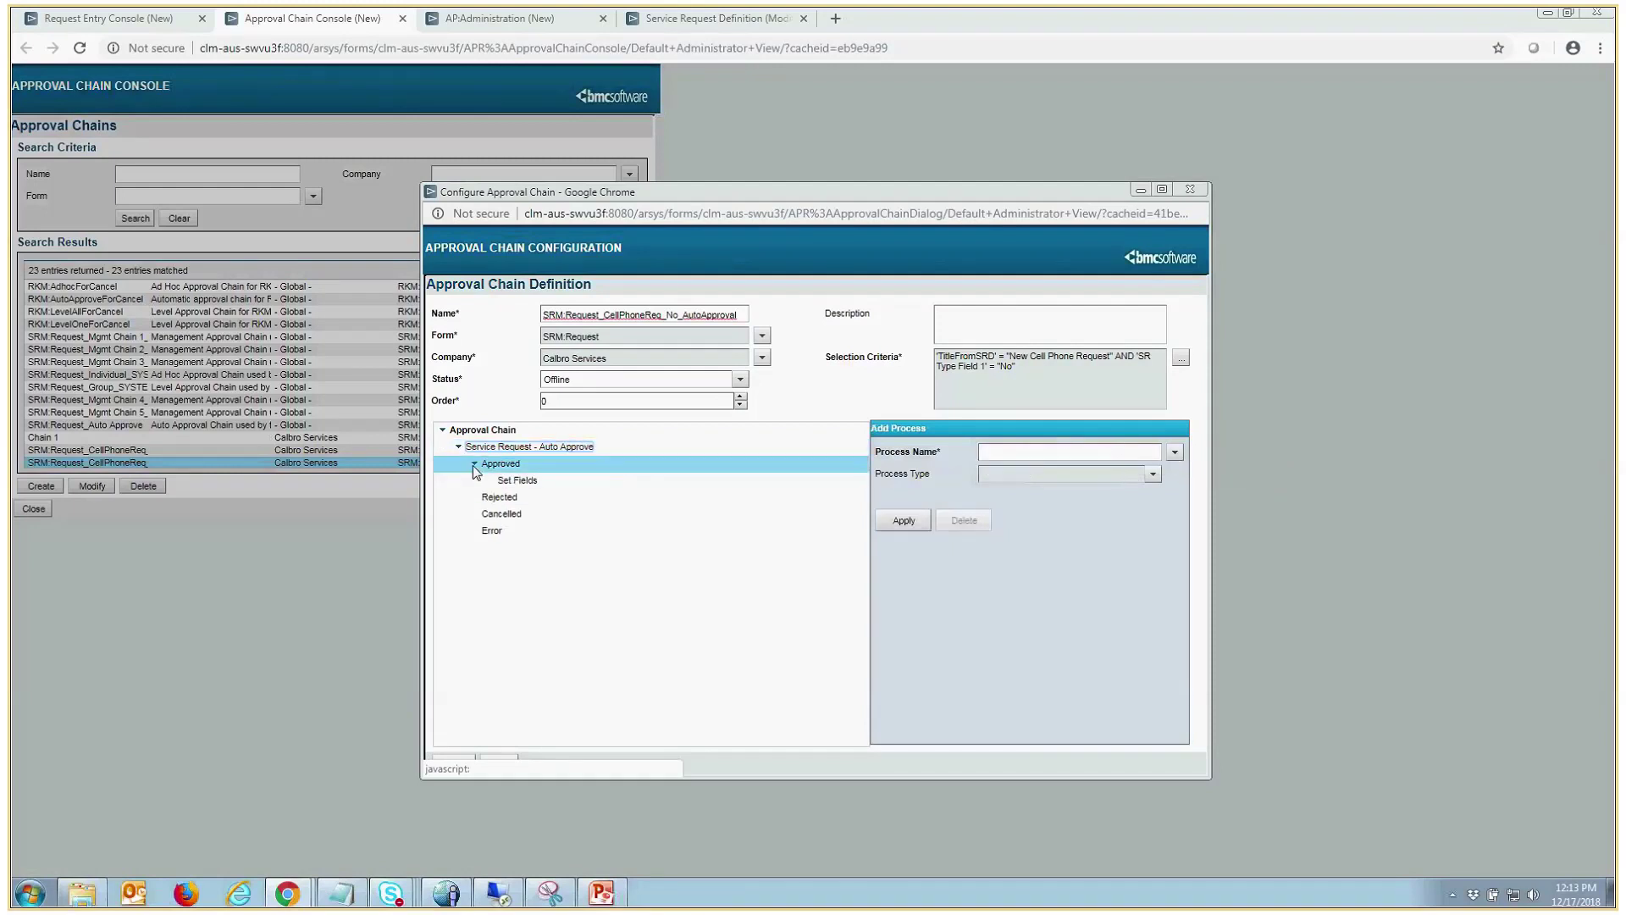
{"action": "left_click", "coordinate": [515, 481]}
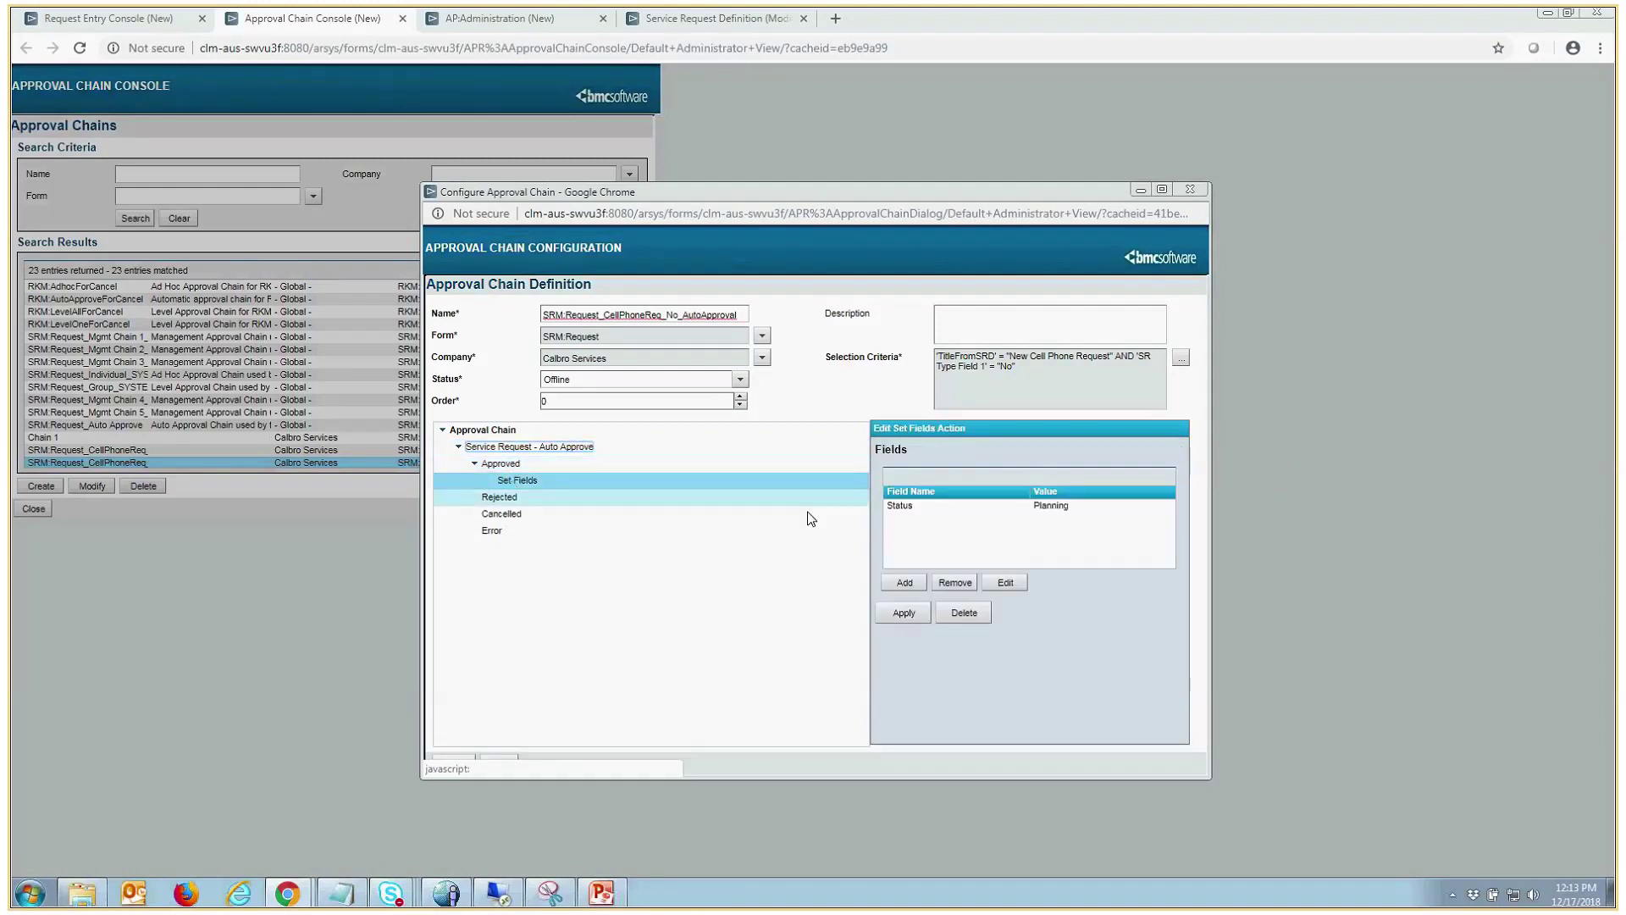
{"action": "left_click", "coordinate": [938, 506]}
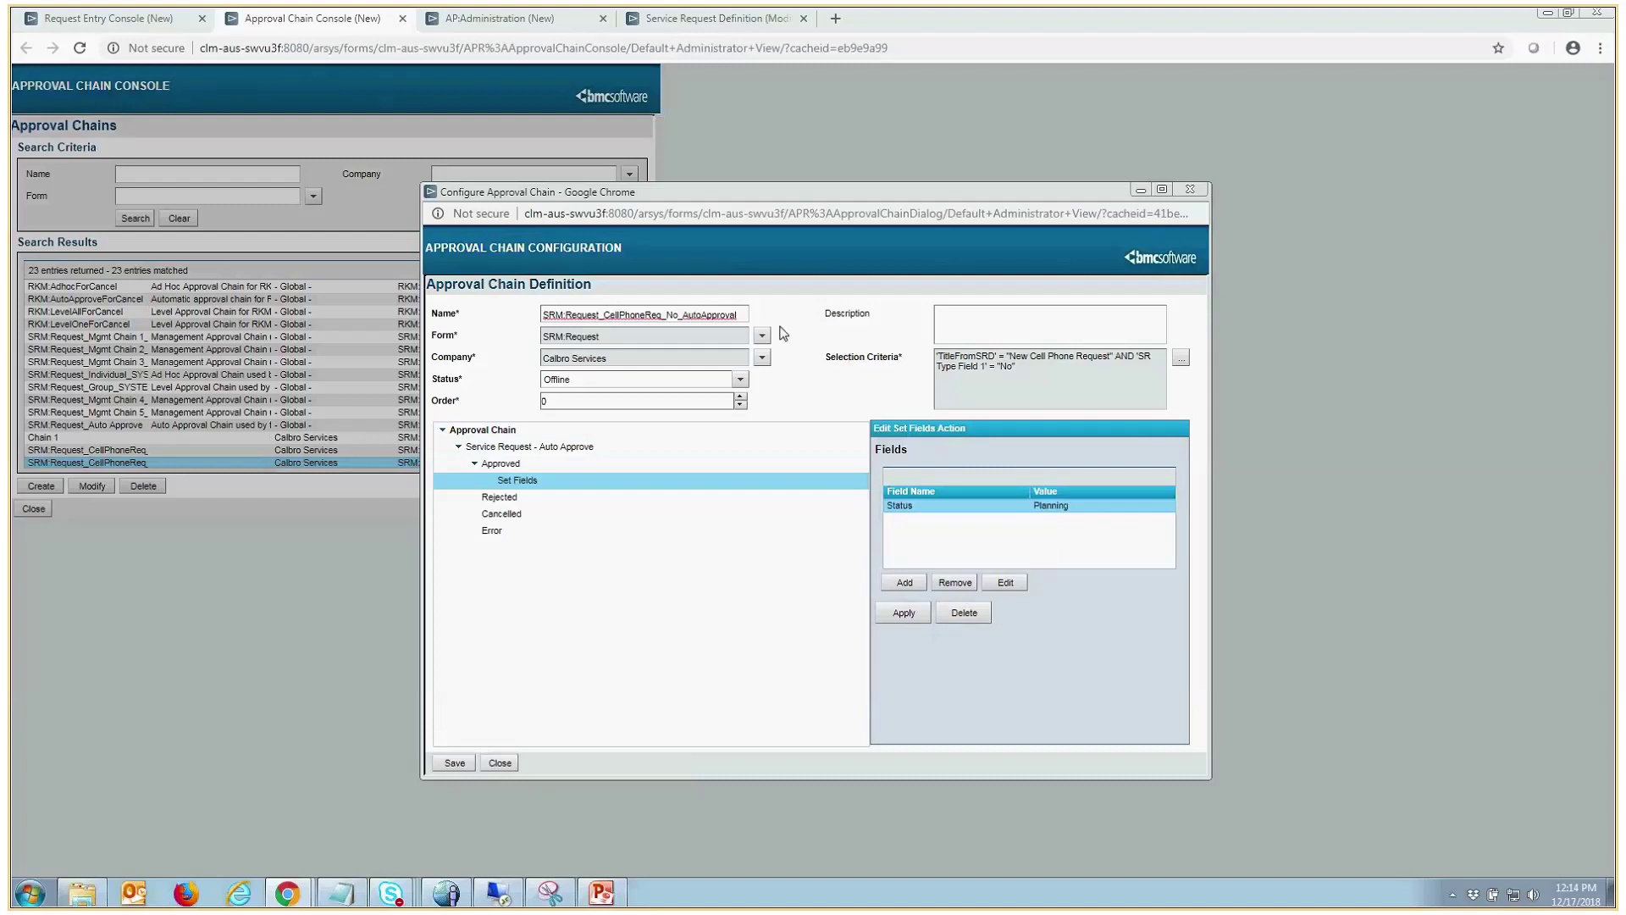
Step: Change the chain's status to Enabled and save it
{"action": "left_click", "coordinate": [740, 380]}
{"action": "left_click", "coordinate": [593, 397]}
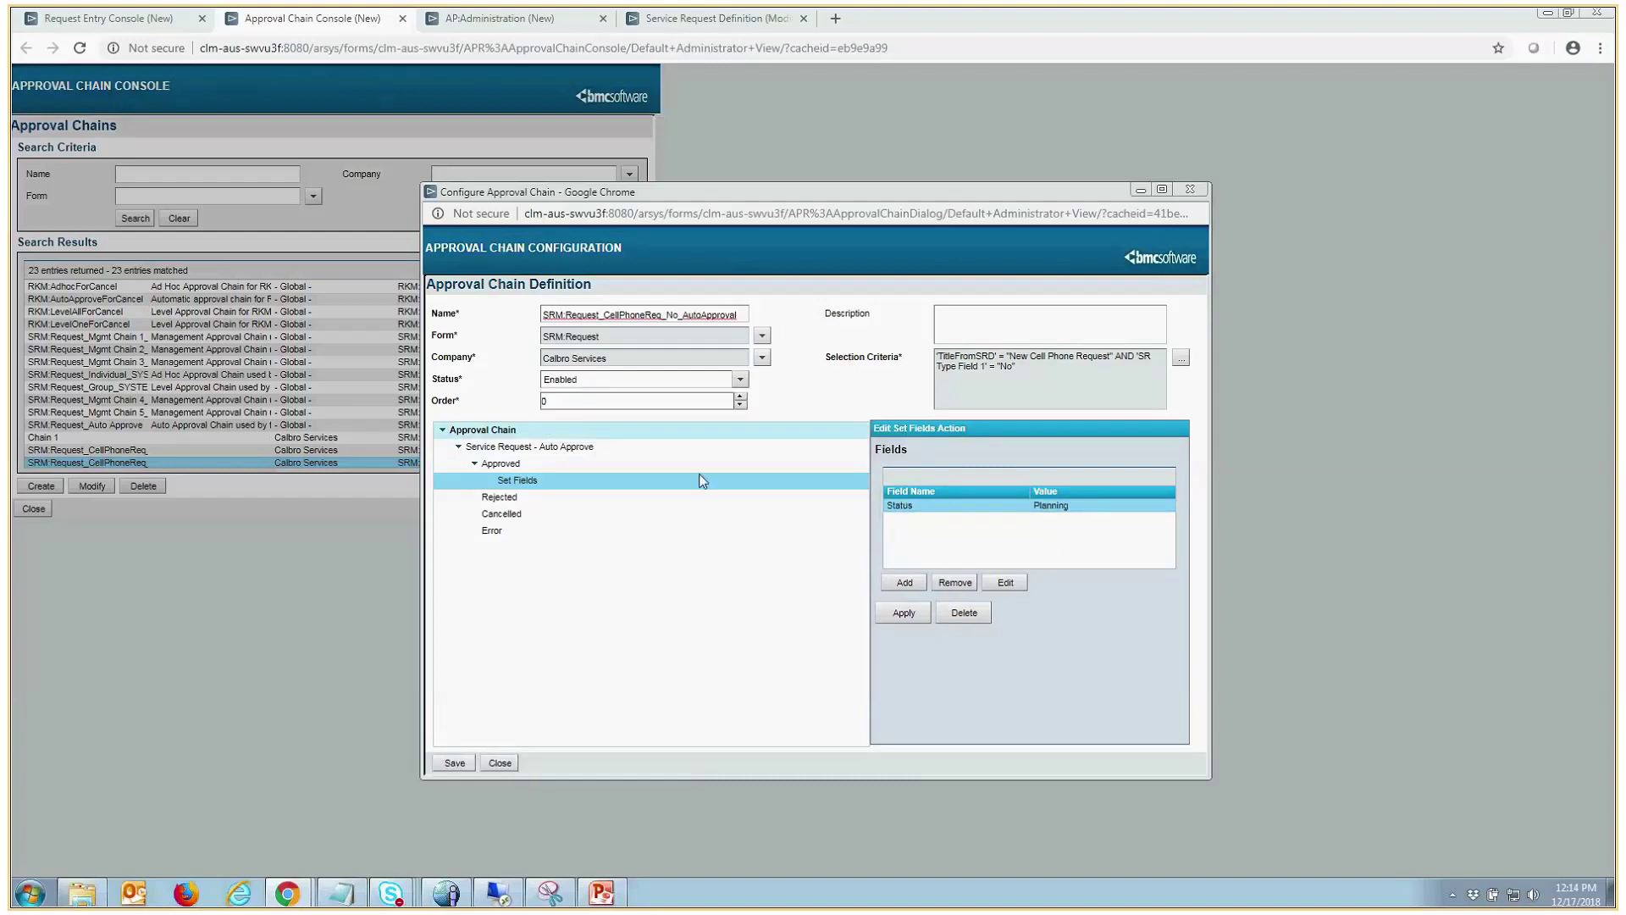
{"action": "left_click", "coordinate": [454, 759]}
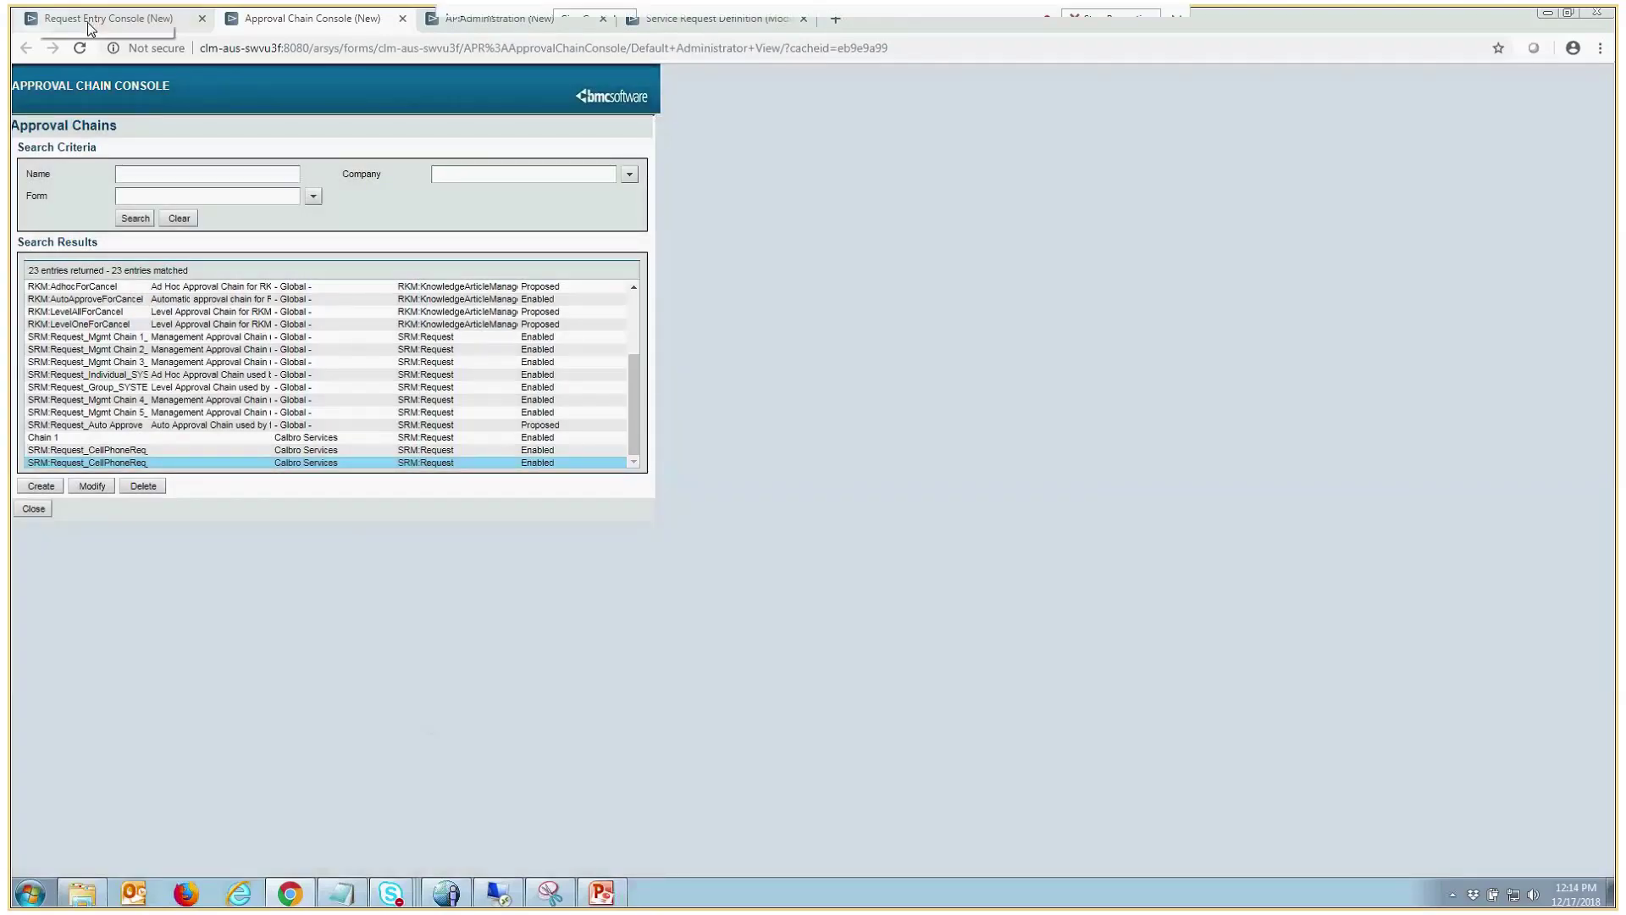
Step: Submit a New Cell Phone Request answering No, then open its details to confirm Initiated status
{"action": "left_click", "coordinate": [93, 20]}
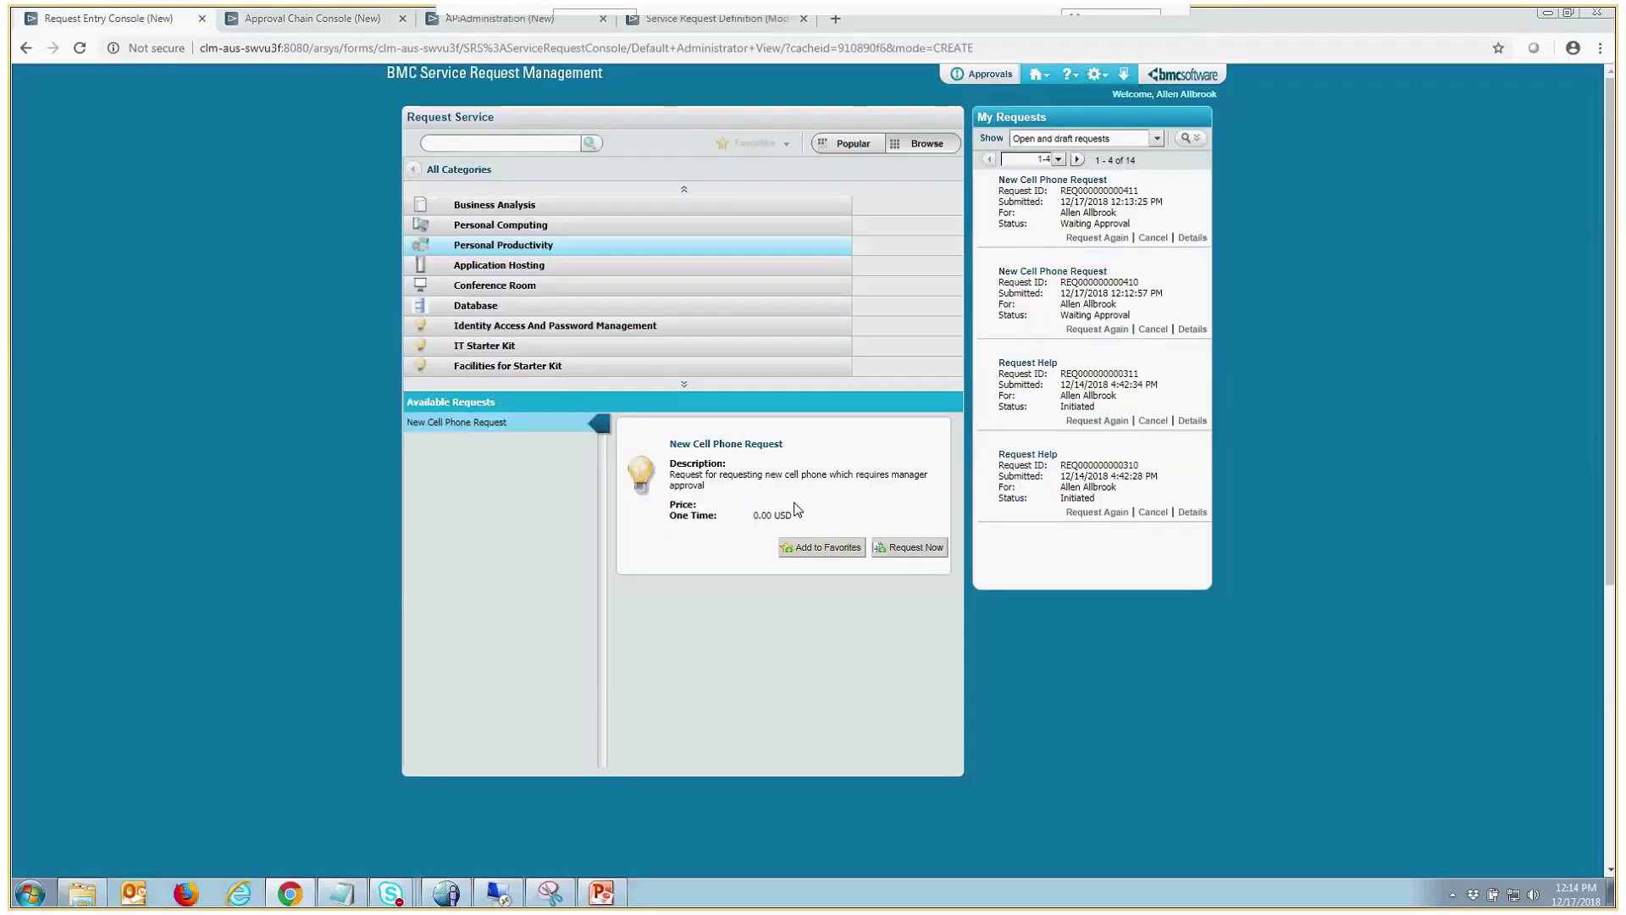
{"action": "left_click", "coordinate": [910, 548]}
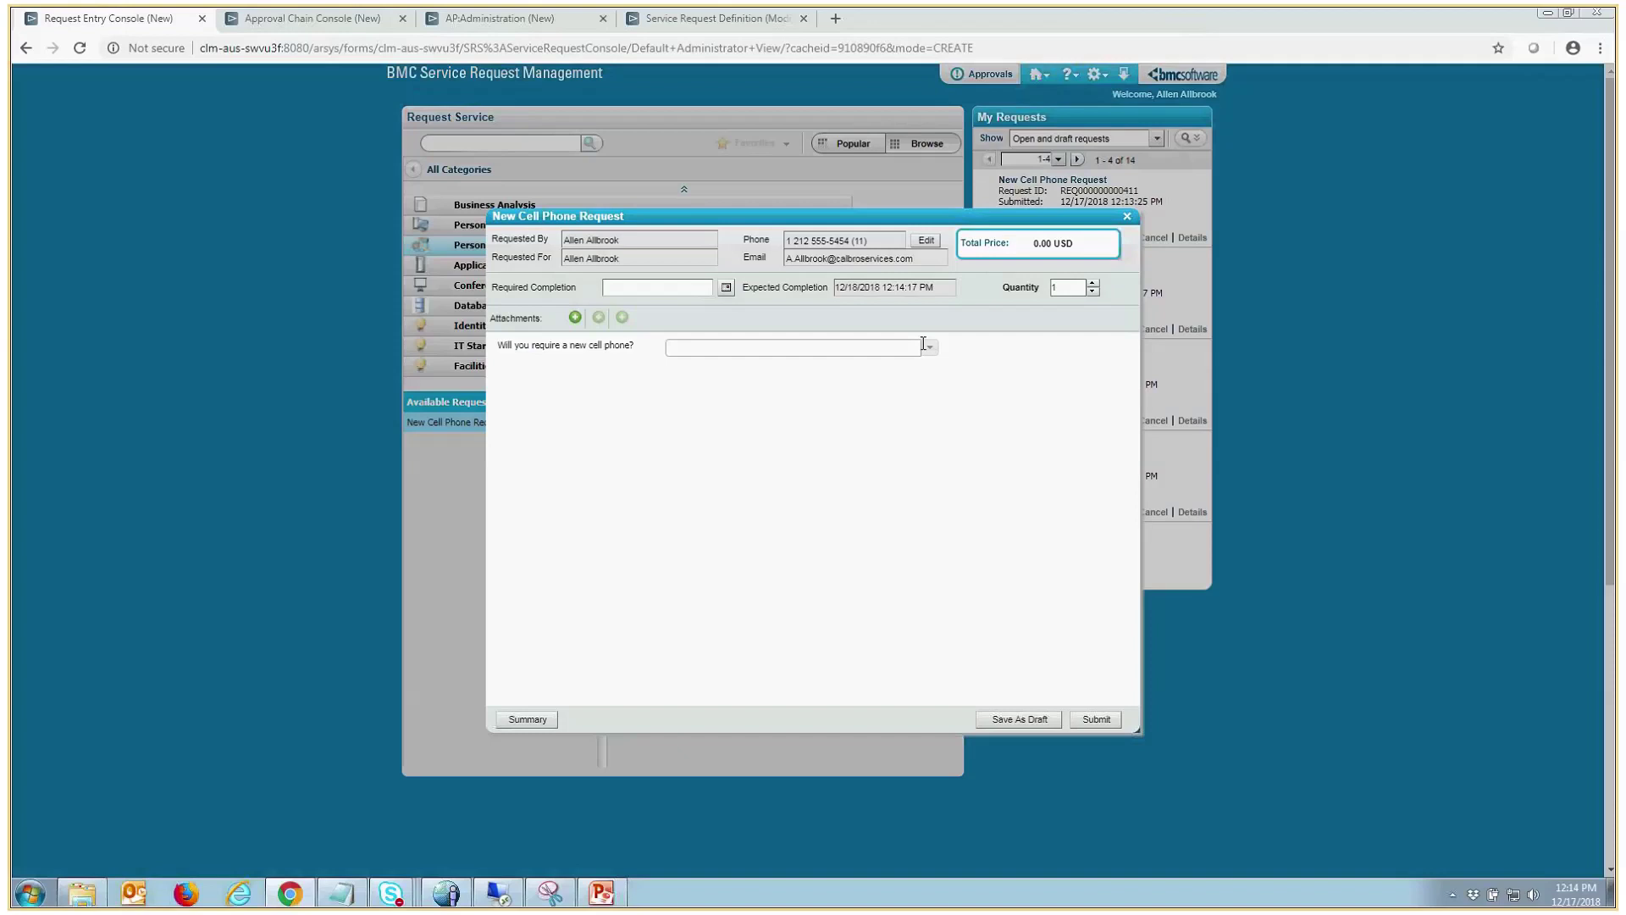
{"action": "left_click", "coordinate": [930, 349]}
{"action": "left_click", "coordinate": [864, 383]}
{"action": "left_click", "coordinate": [1096, 721]}
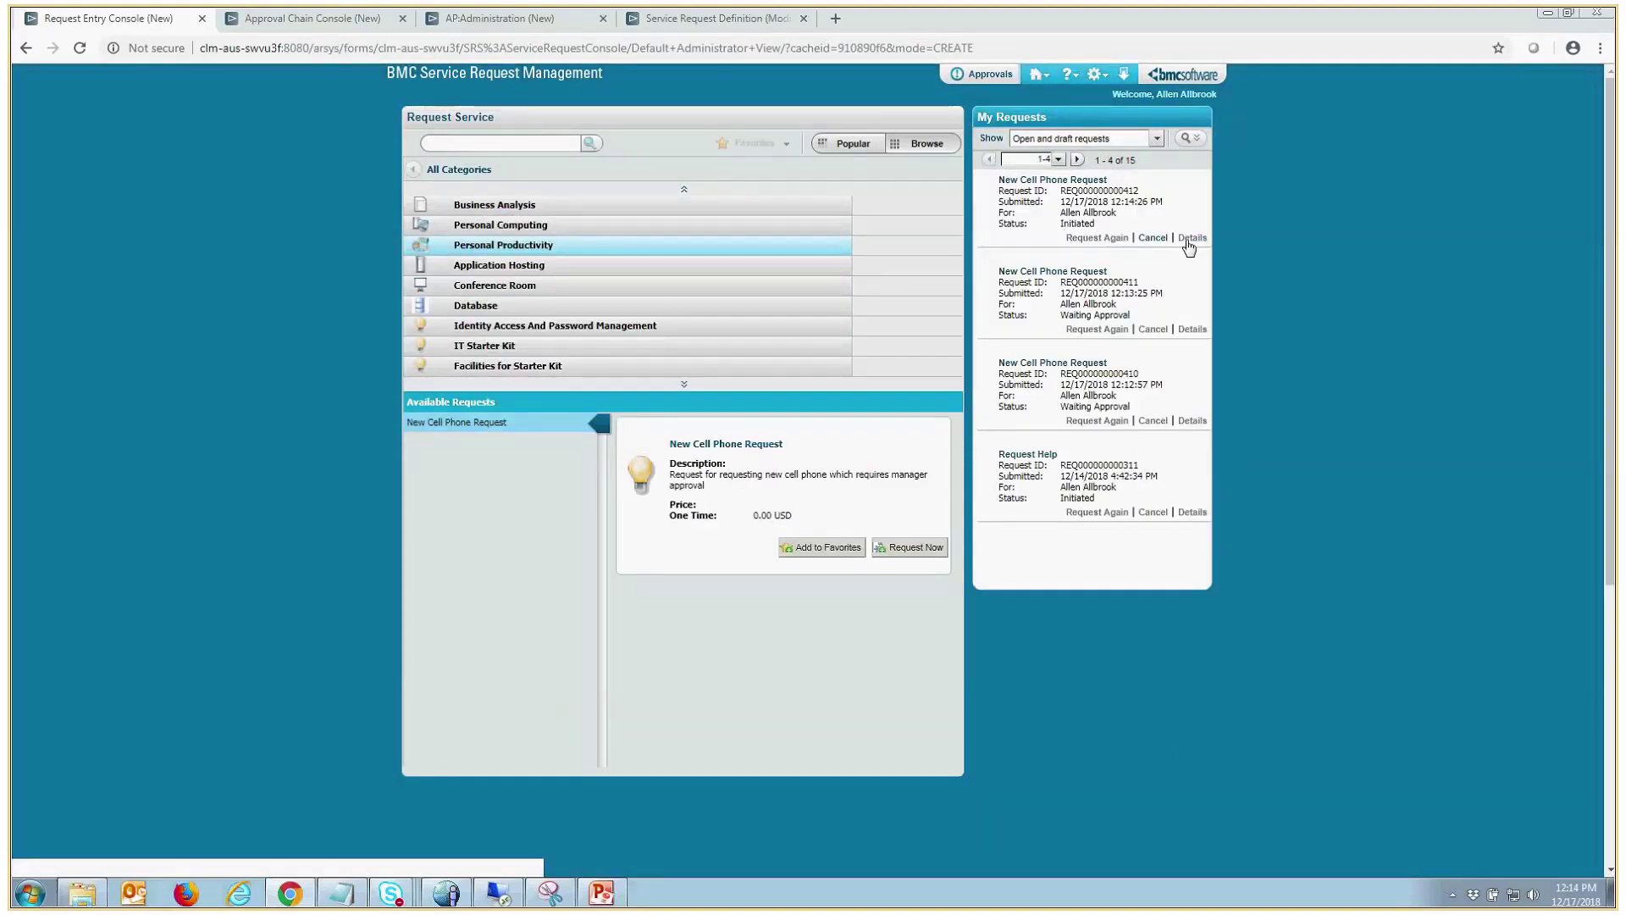
{"action": "left_click", "coordinate": [1189, 242]}
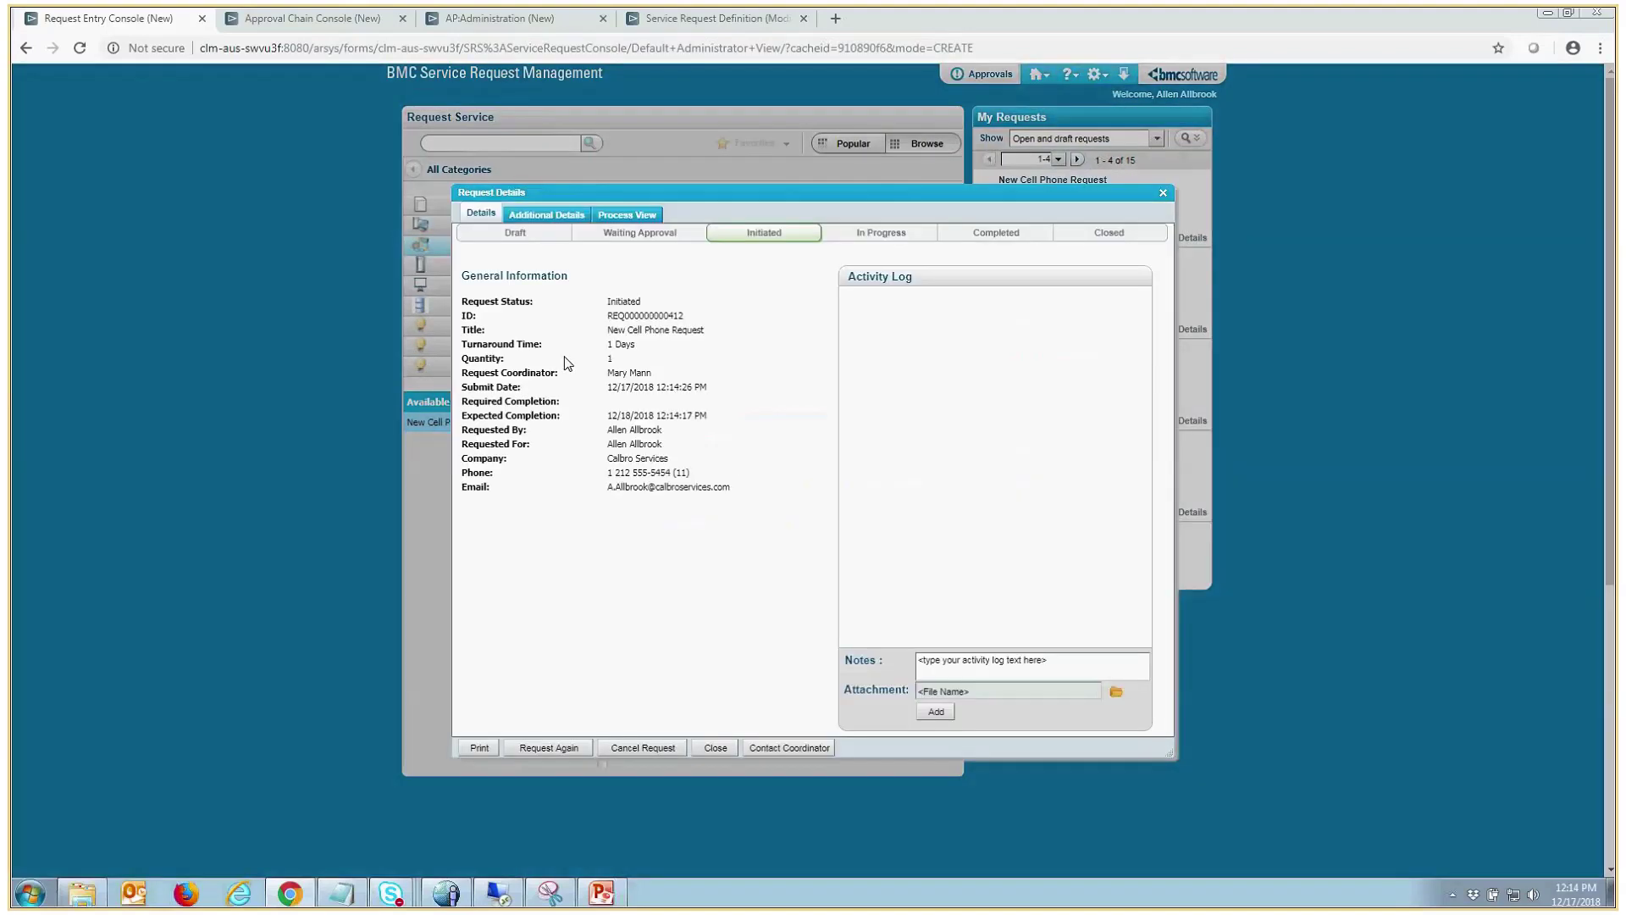
{"action": "left_click", "coordinate": [546, 214]}
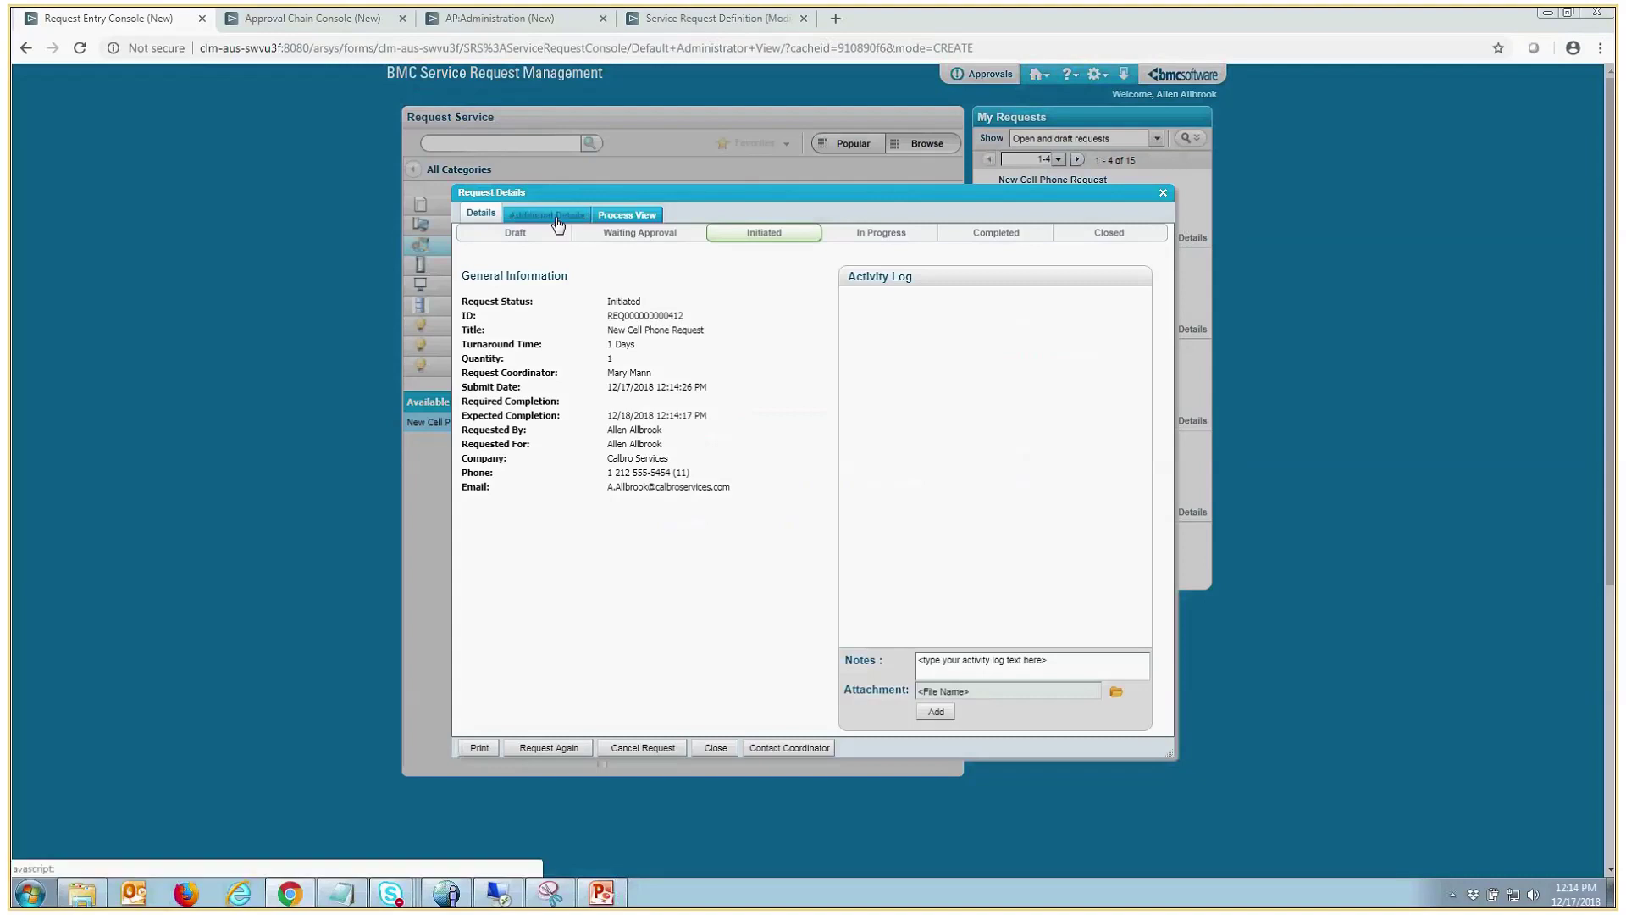